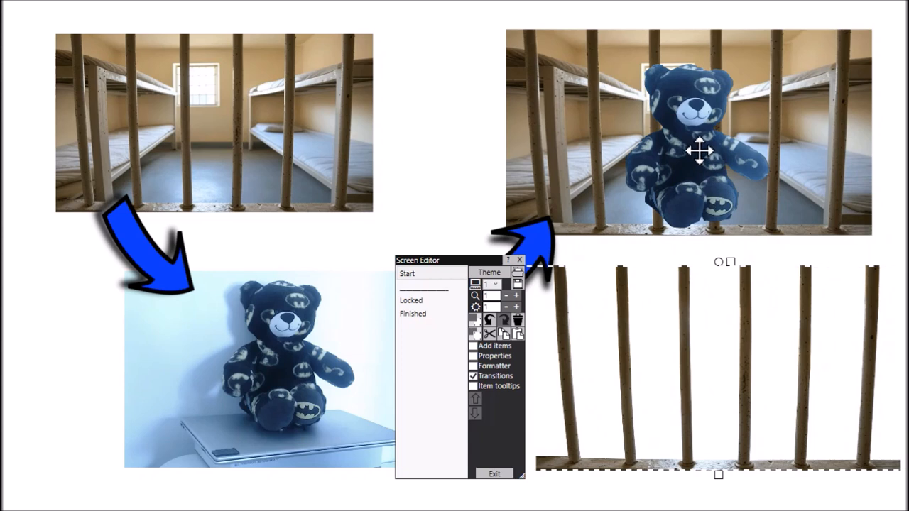
- Stack the bear cut-out over the jail cell background and lay the separate prison bars image in front of both
left_click_drag(698, 150, 700, 314)
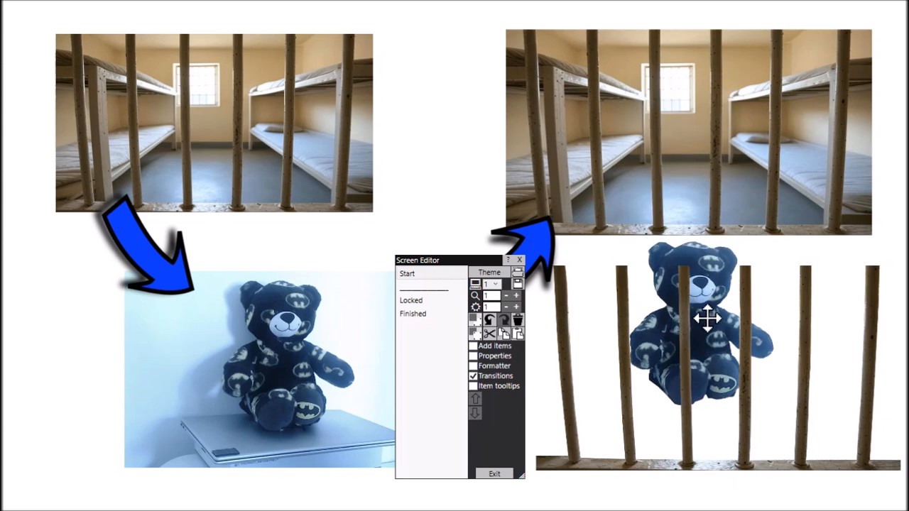
left_click(731, 95)
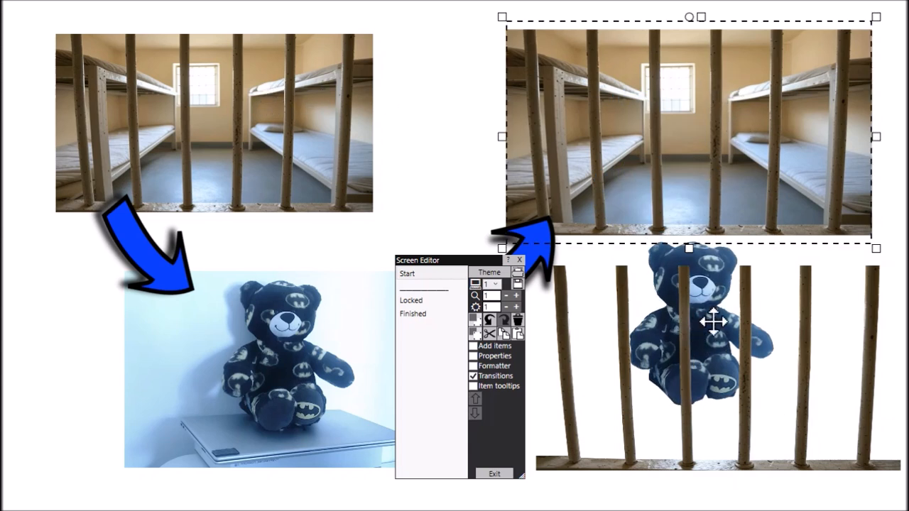
left_click_drag(714, 320, 714, 146)
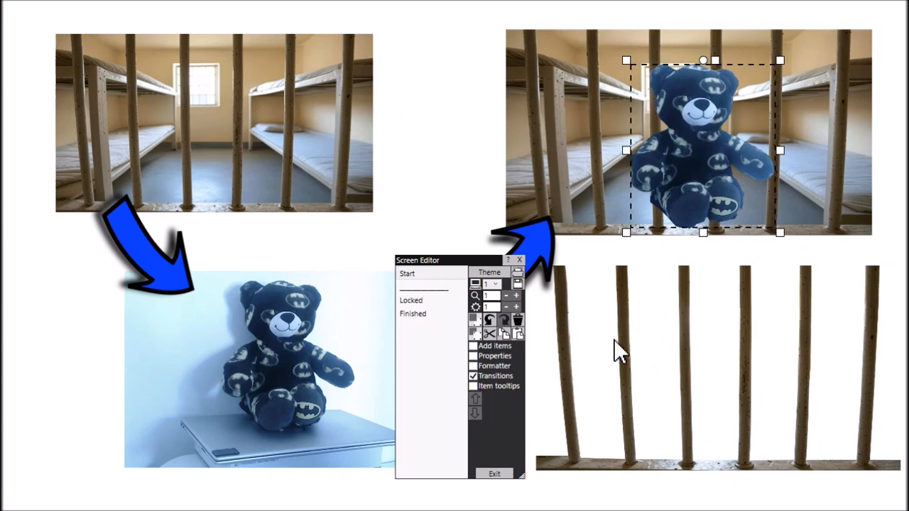
left_click_drag(622, 343, 595, 106)
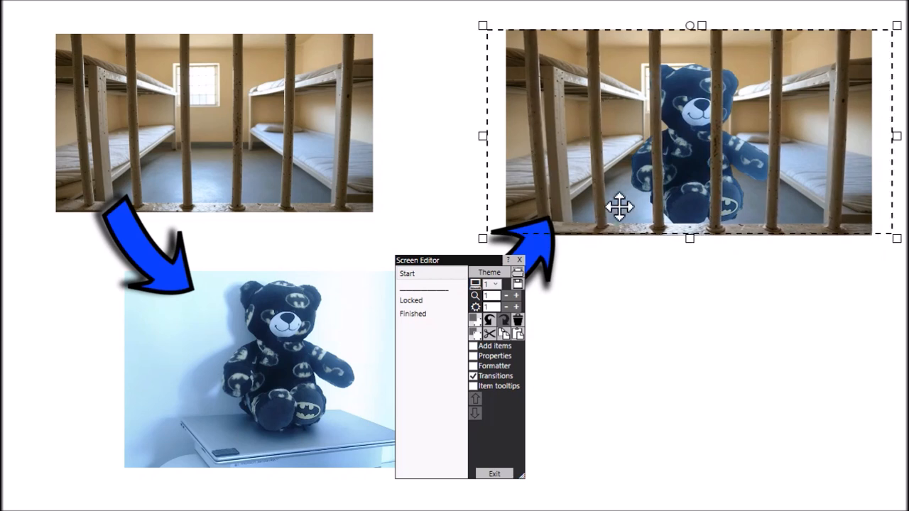
left_click(705, 352)
- Switch to the Front and Back folder in File Explorer and examine the paired JPG and PNG images of the car and cockpit
key("alt+Tab")
key("alt+Tab")
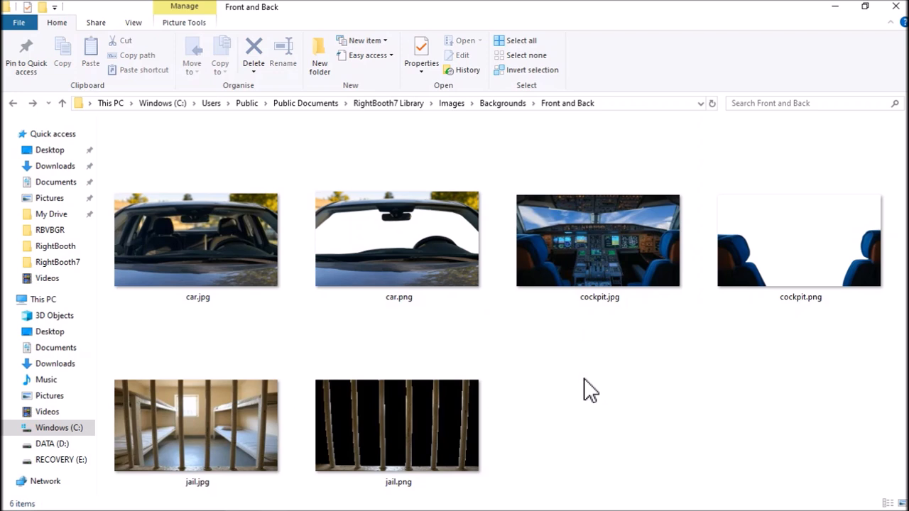
left_click(195, 266)
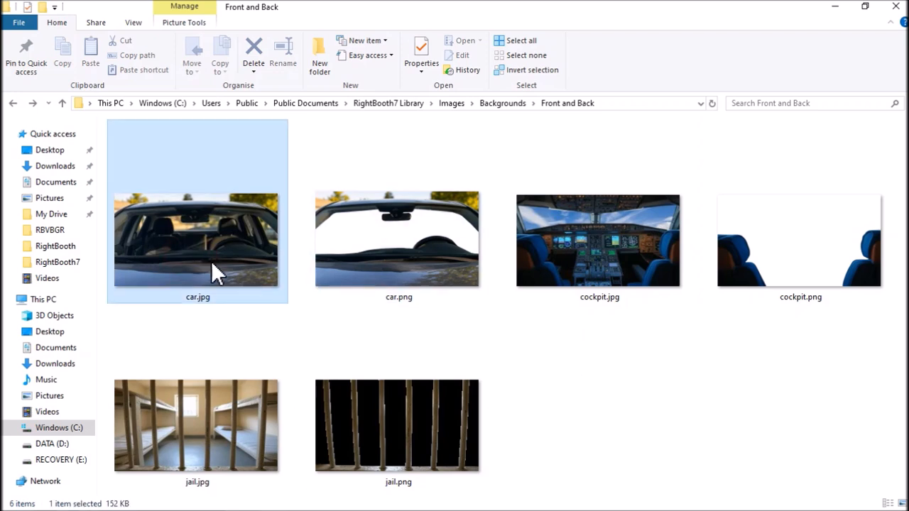
left_click(422, 283)
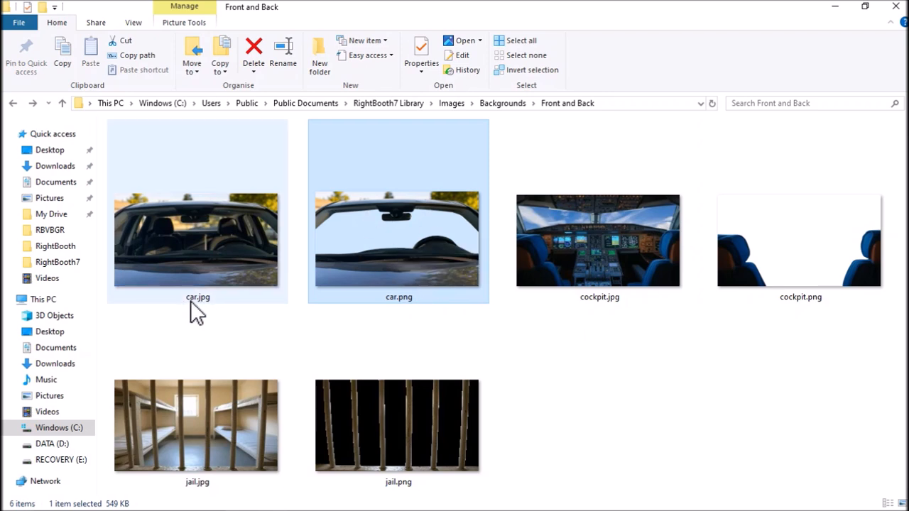
mouse_move(202, 310)
left_click(210, 238)
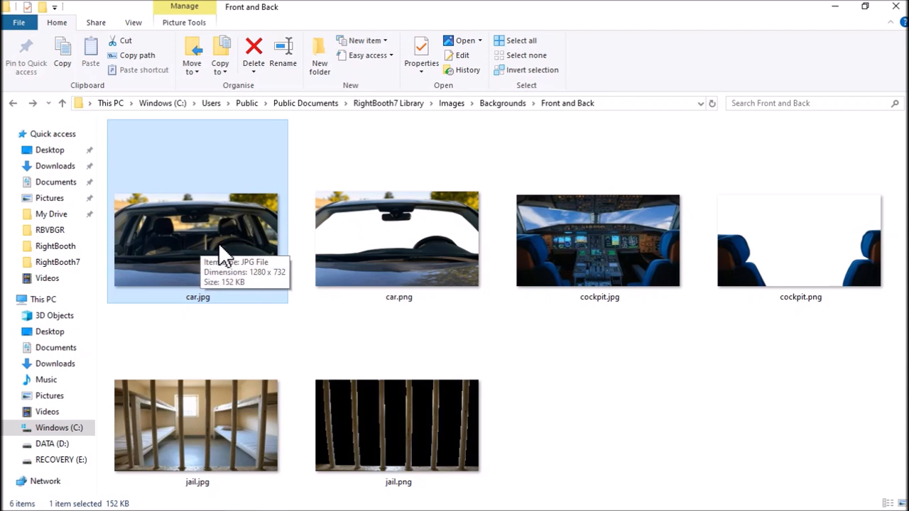
left_click(410, 289)
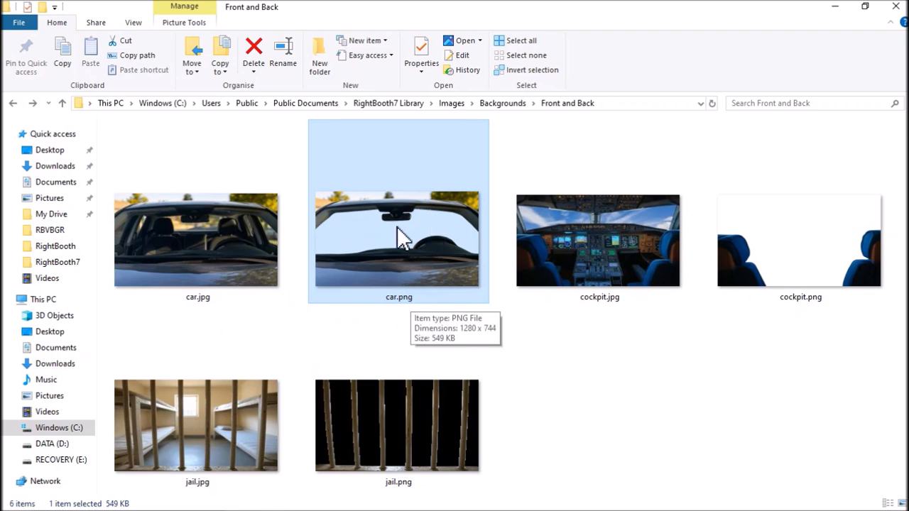
left_click(603, 342)
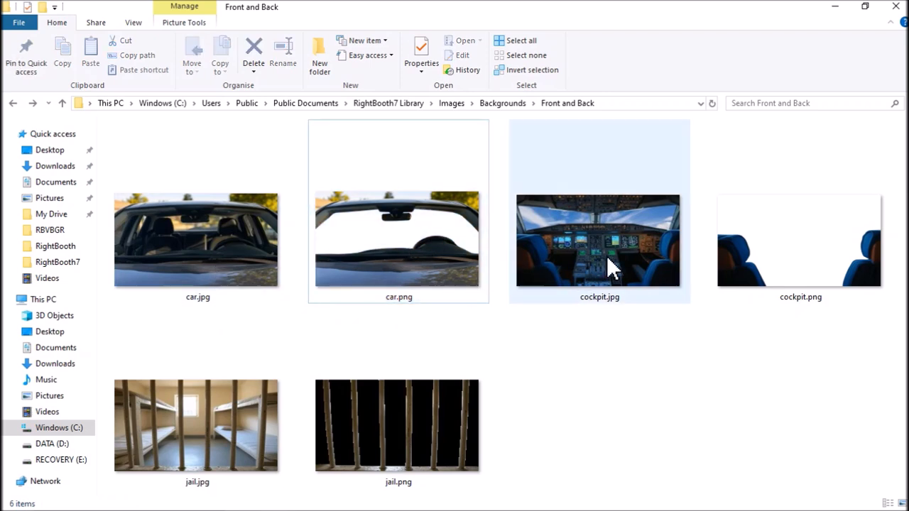
left_click(611, 260)
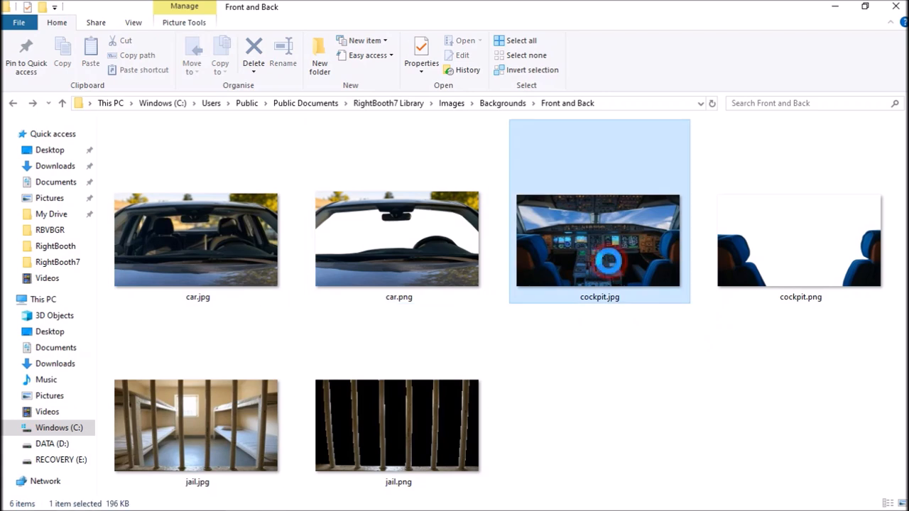
left_click(813, 278)
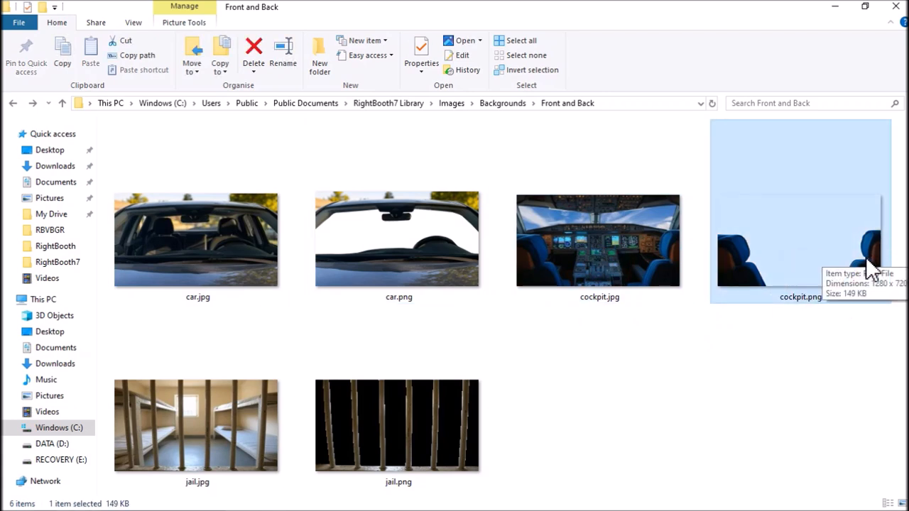
left_click(768, 356)
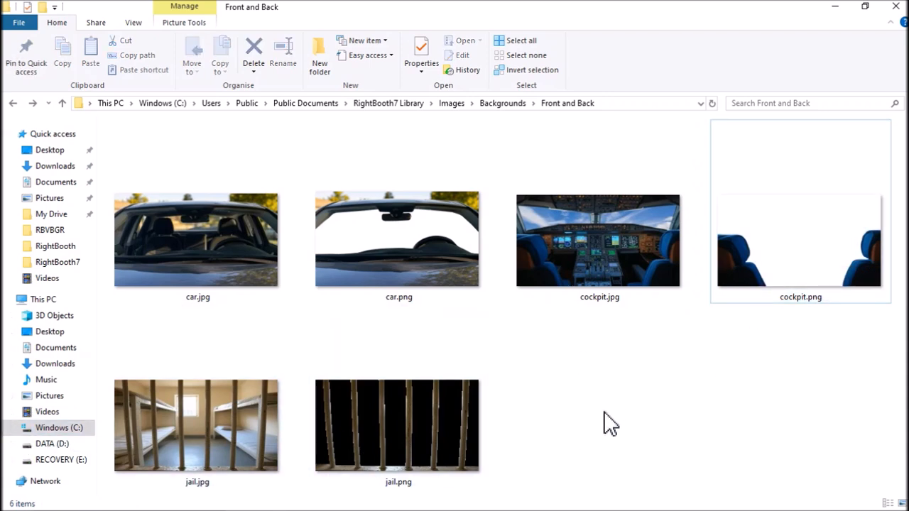
- Back in RightBooth, move the bars overlay below the jail scene and replace the background with the cockpit image from Front and Back
key("alt+Tab")
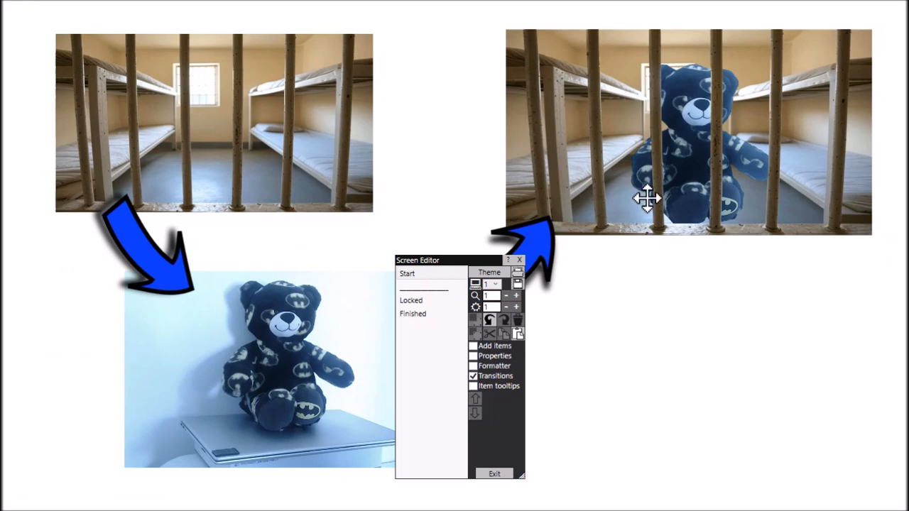
left_click_drag(664, 222, 679, 361)
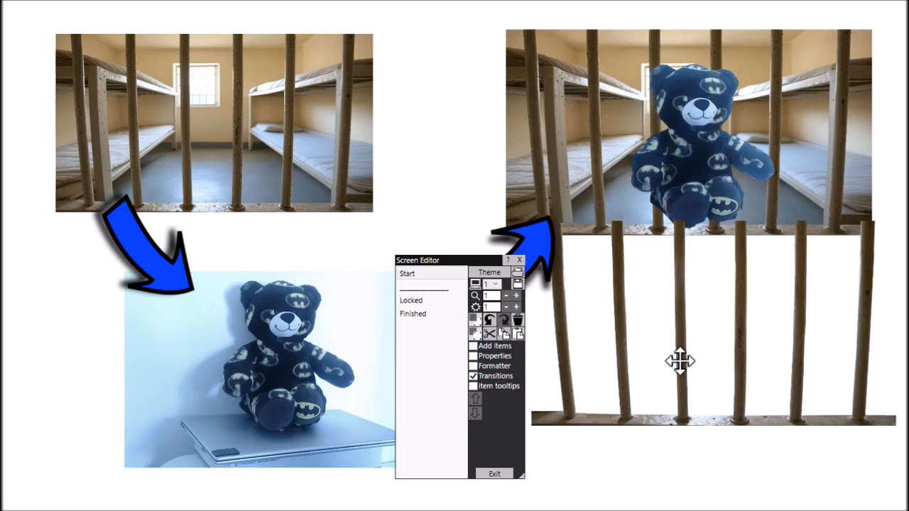
left_click(528, 59)
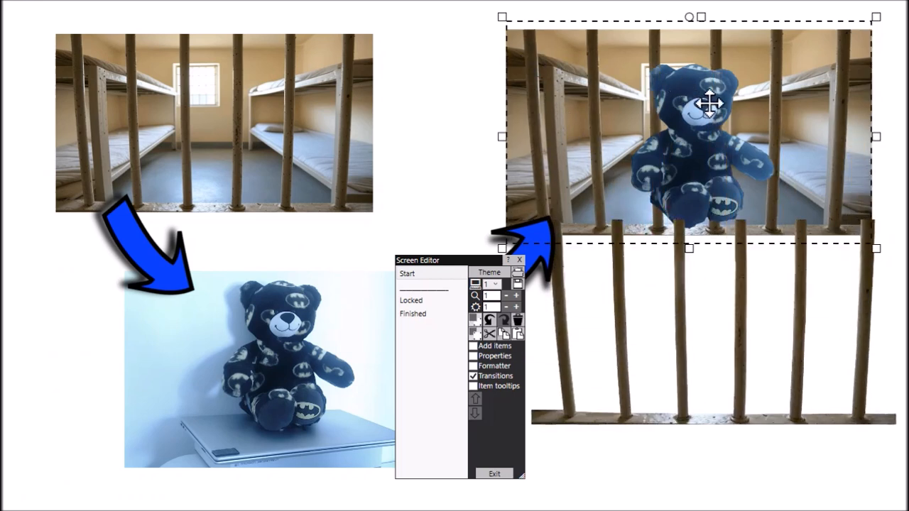
double_click(553, 57)
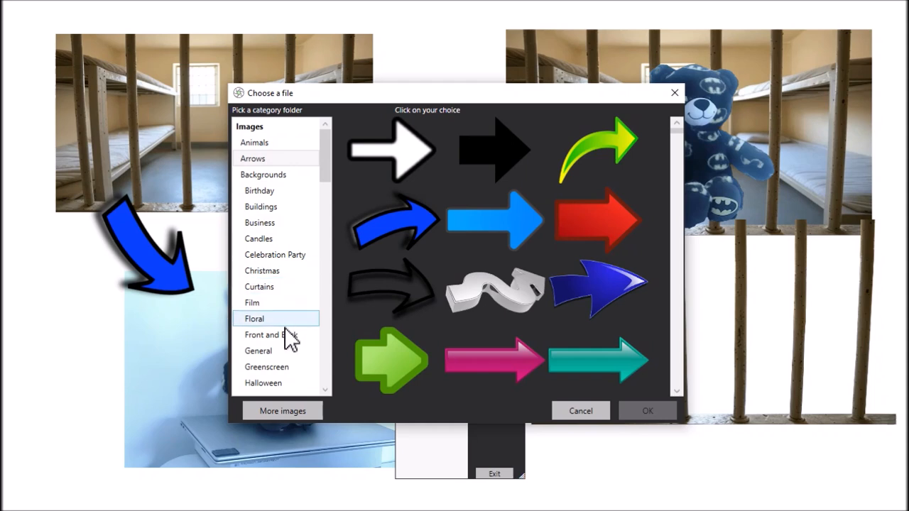
left_click(284, 334)
left_click(598, 162)
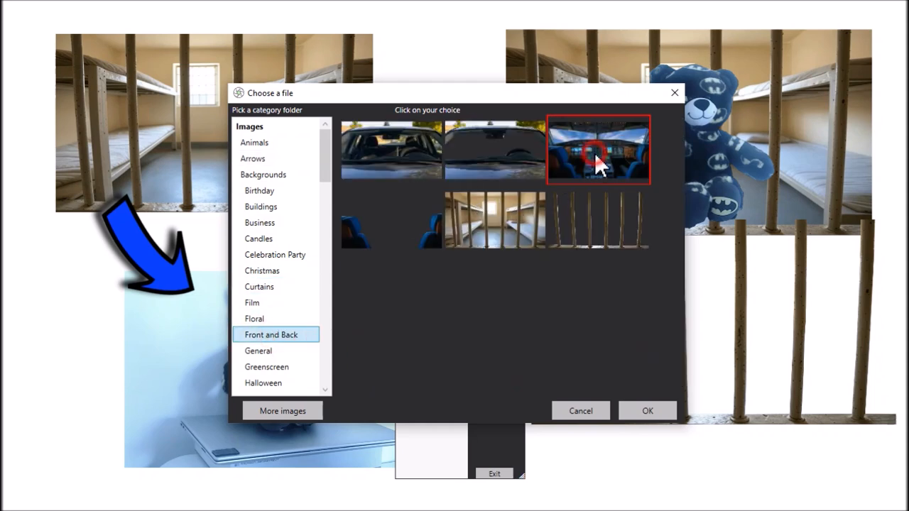
left_click(646, 412)
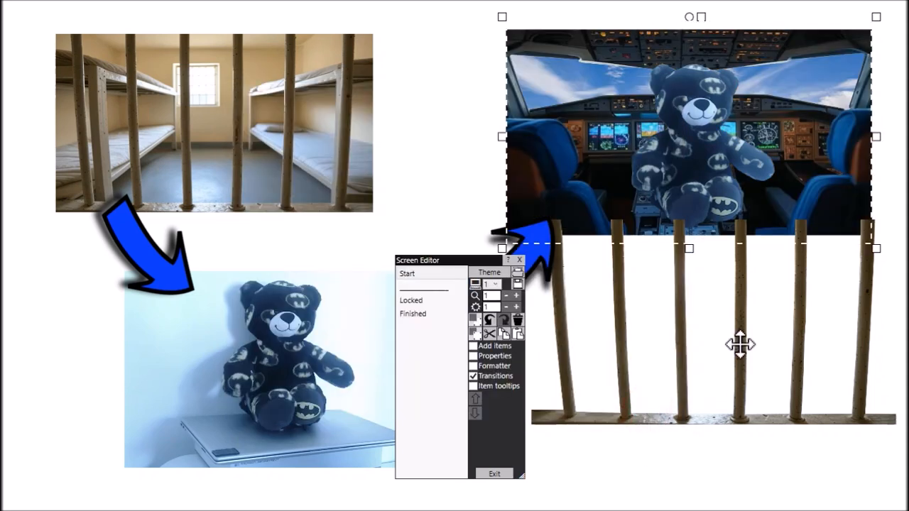
- Replace the prison bars overlay with the transparent cockpit seats image and align it over the cockpit background
double_click(741, 345)
left_click(387, 208)
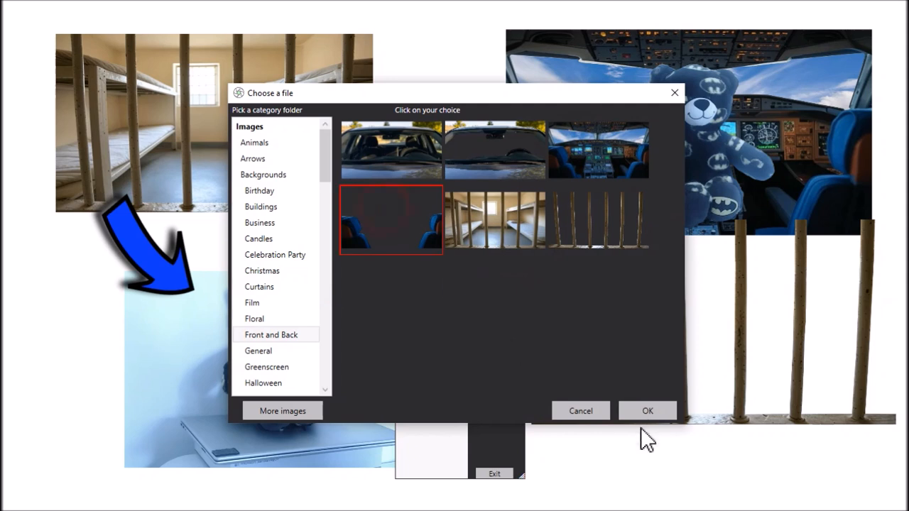
left_click(645, 410)
left_click(856, 402)
left_click_drag(855, 402, 832, 211)
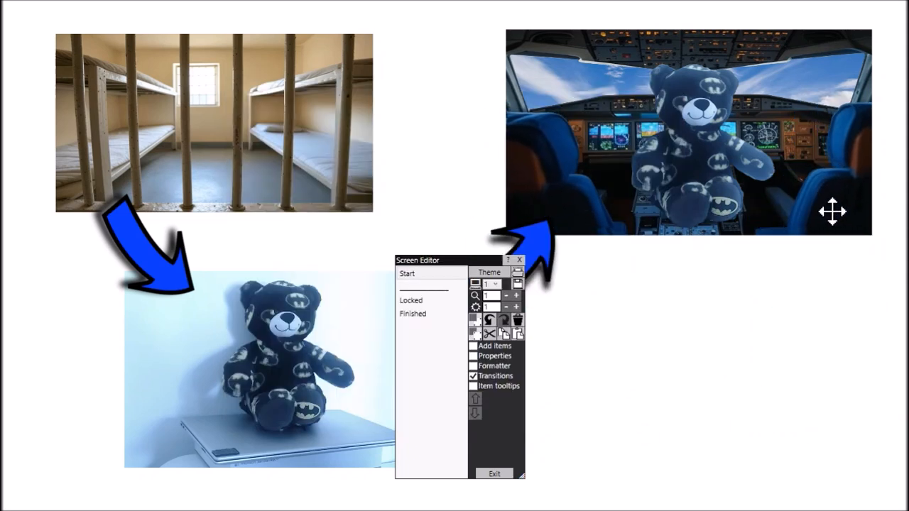
- Move the bear and the seats overlay below the cockpit scene and replace the background with the full car image
left_click_drag(724, 154, 725, 348)
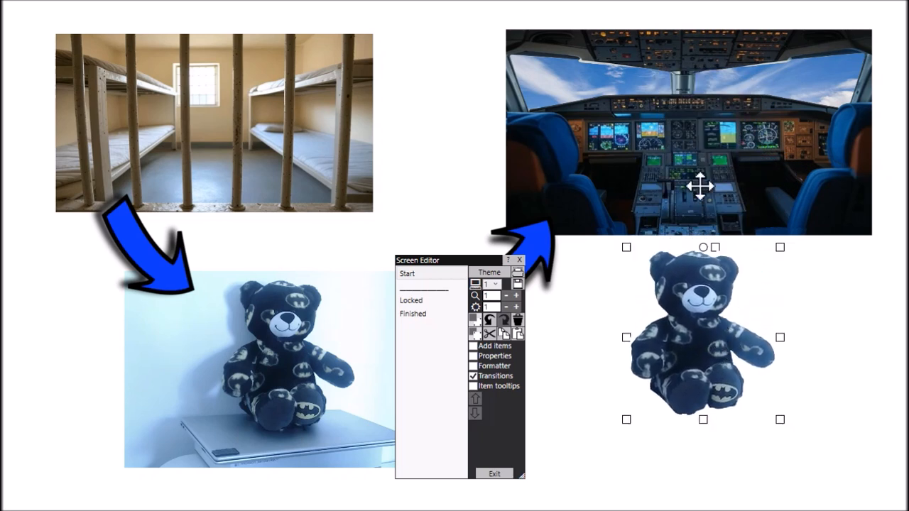
left_click_drag(538, 174, 590, 354)
double_click(609, 98)
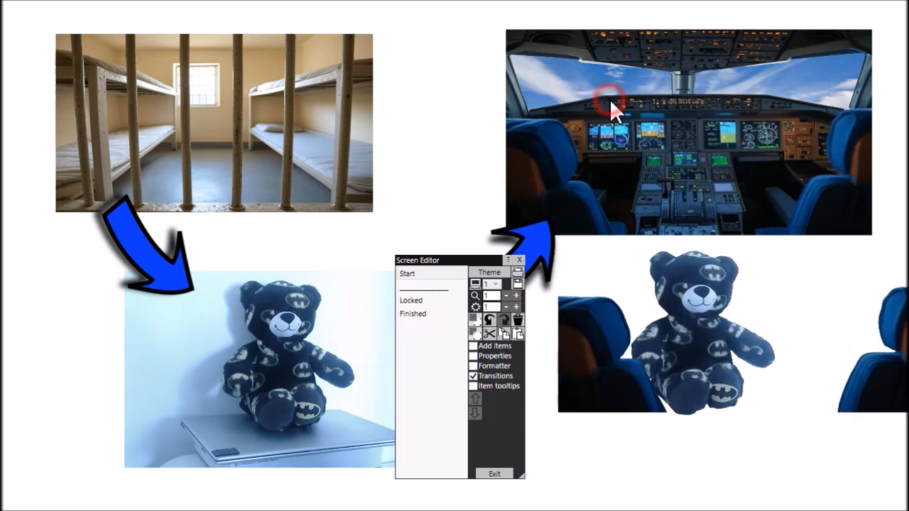
left_click(416, 151)
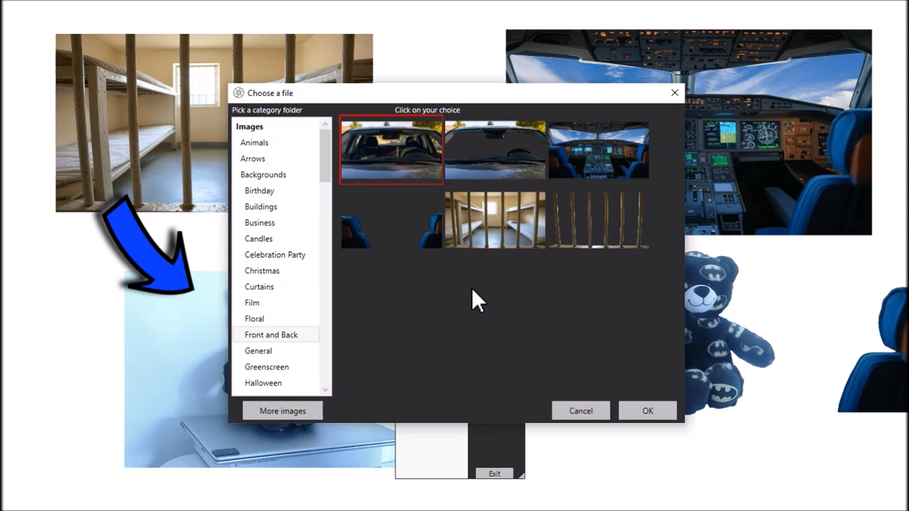
left_click(647, 412)
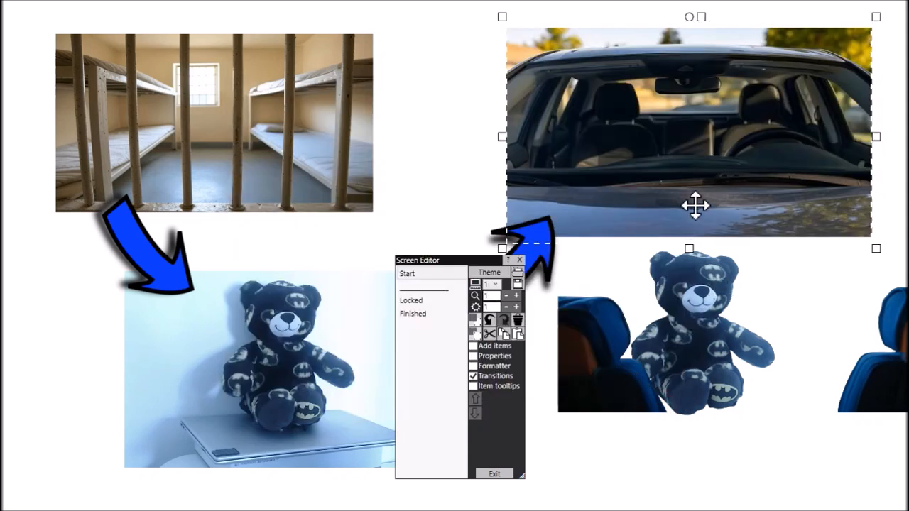
- Replace the cockpit seats overlay with the car image that has the transparent windscreen
double_click(609, 344)
left_click(541, 162)
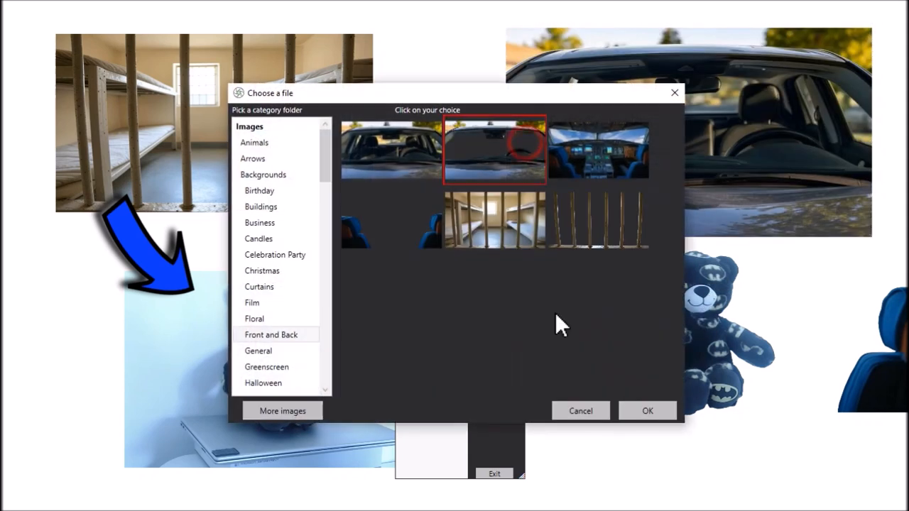
left_click(643, 413)
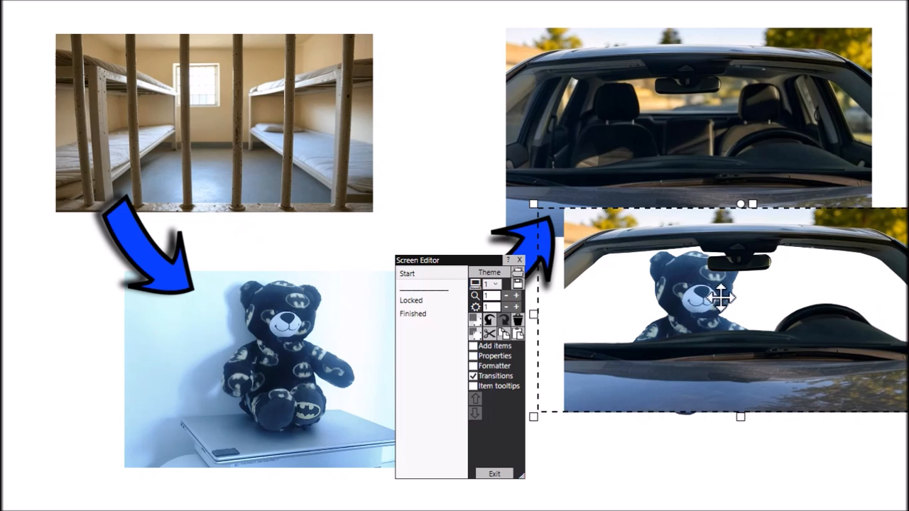
- Position the bear behind the steering wheel on the car background and align the transparent car overlay in front of it
left_click_drag(709, 304, 776, 127)
left_click_drag(824, 368, 786, 210)
left_click_drag(762, 107, 761, 97)
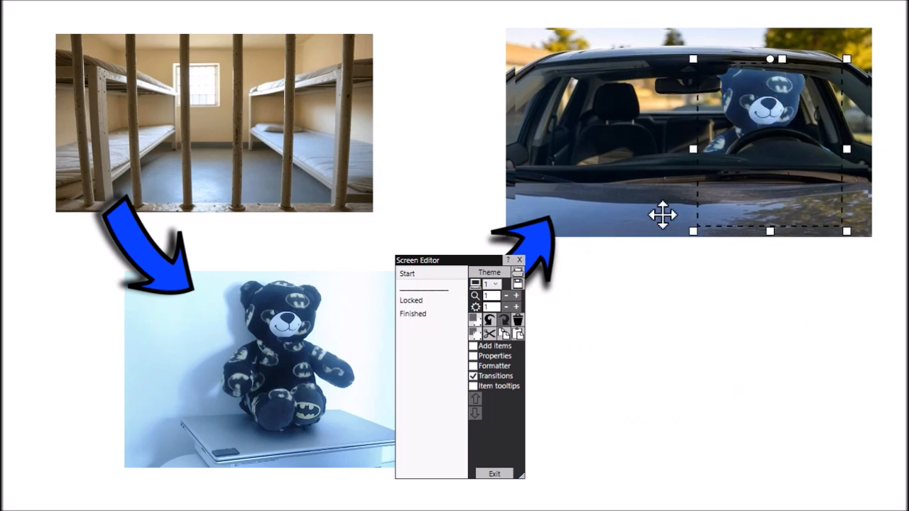
- Move the transparent car overlay below the scene and select the car background and the overlay in turn
left_click_drag(660, 213, 666, 391)
left_click(599, 120)
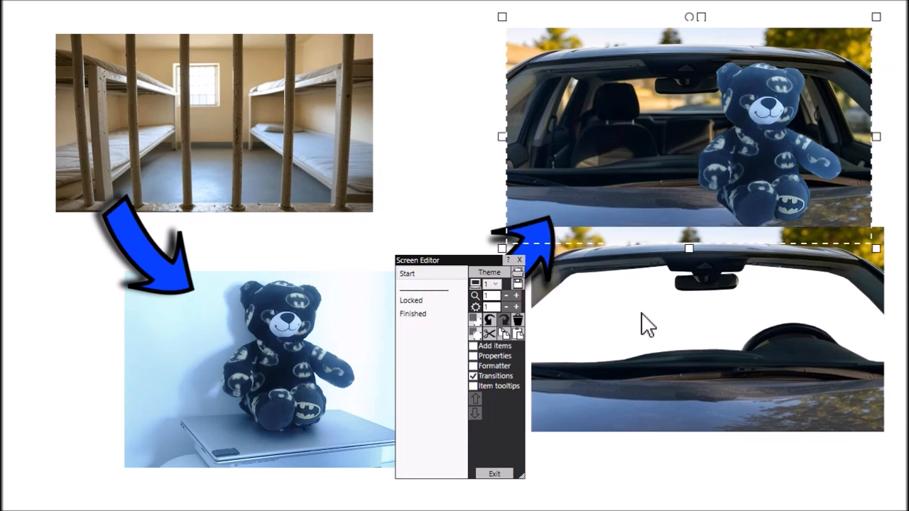
left_click(655, 364)
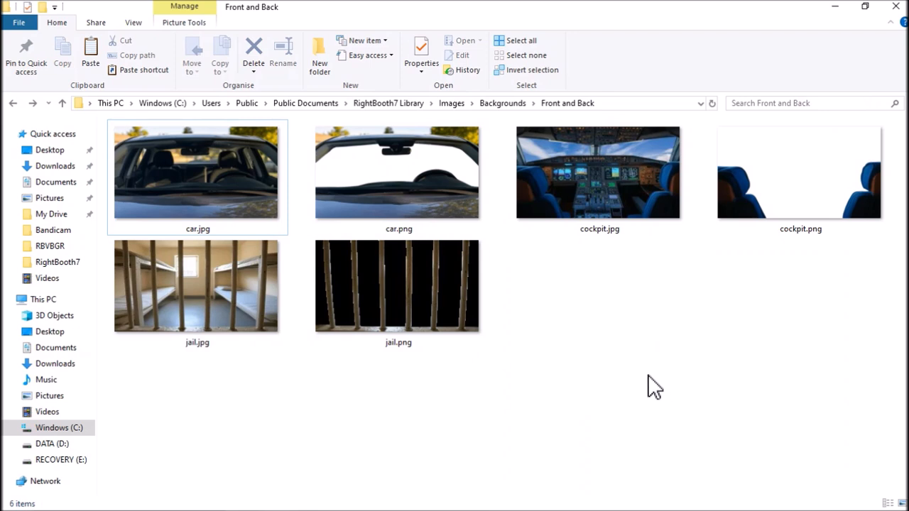
- Switch to Grok in the browser and begin the prompt with "Create an image of a red sports car,"
key("alt+Tab")
key("alt+Tab")
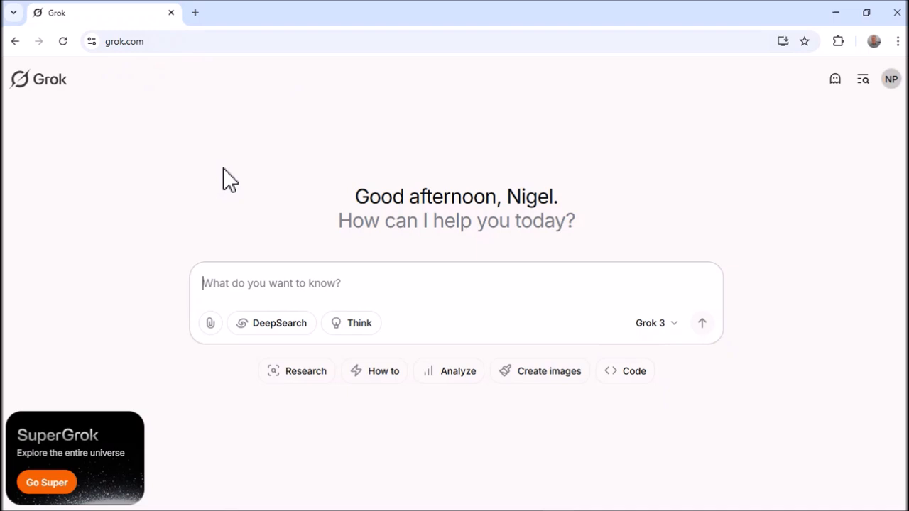
type("Cre")
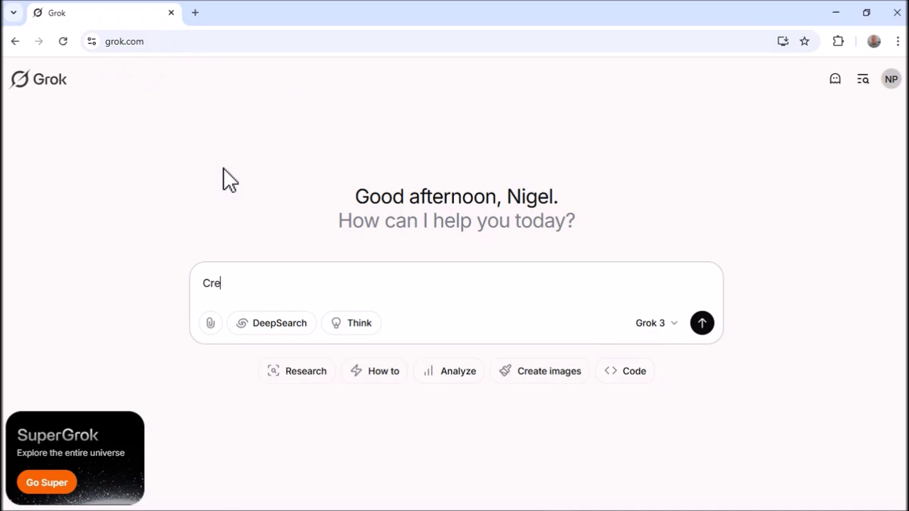
type("ate an image of a ")
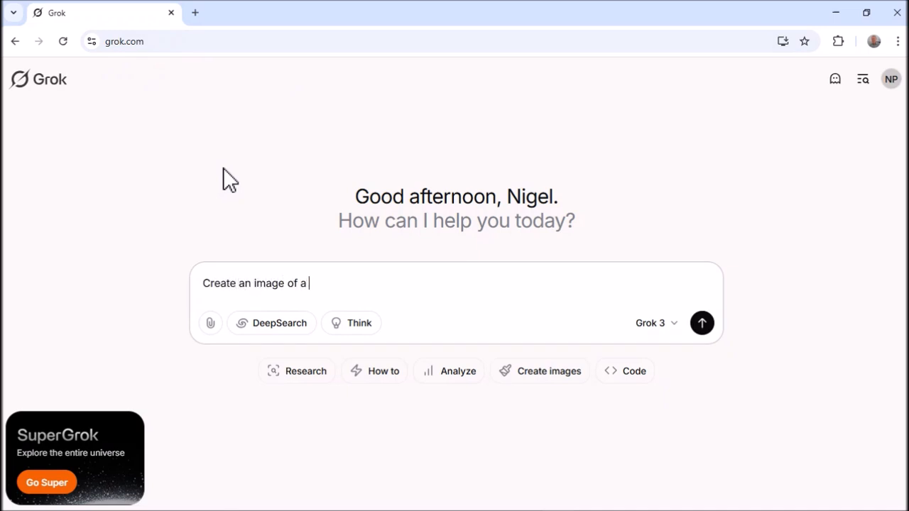
type("red sports car,")
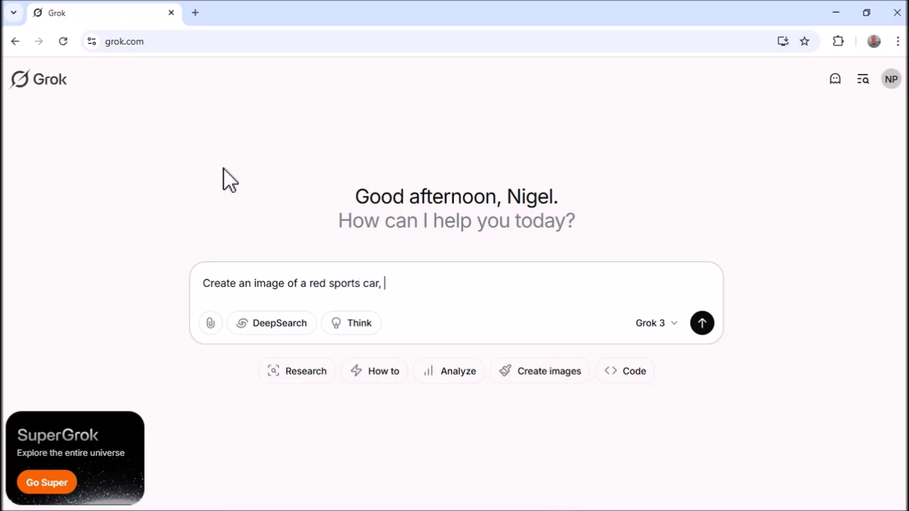
- Extend the prompt with "shown from the front looking over the bonnet into the car and showing the rear window and the road beyond" and submit it
type("shown from t")
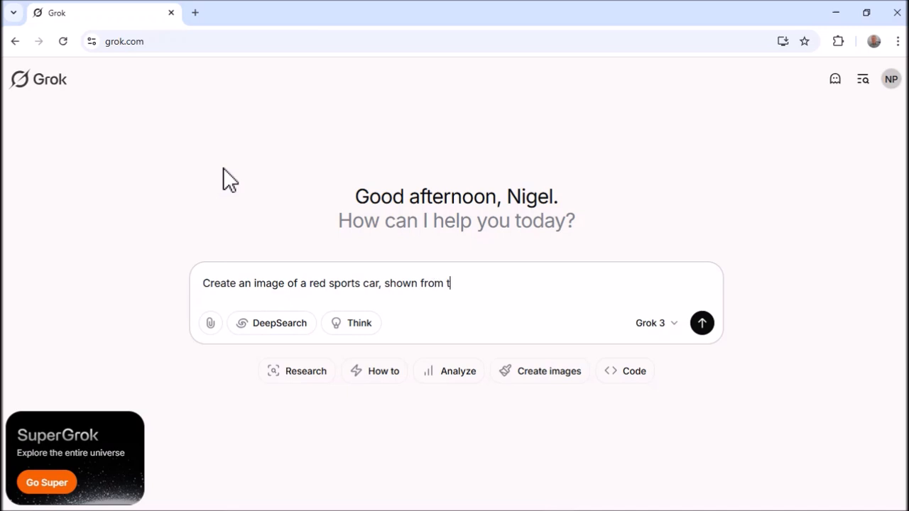
type("he front looking over the ")
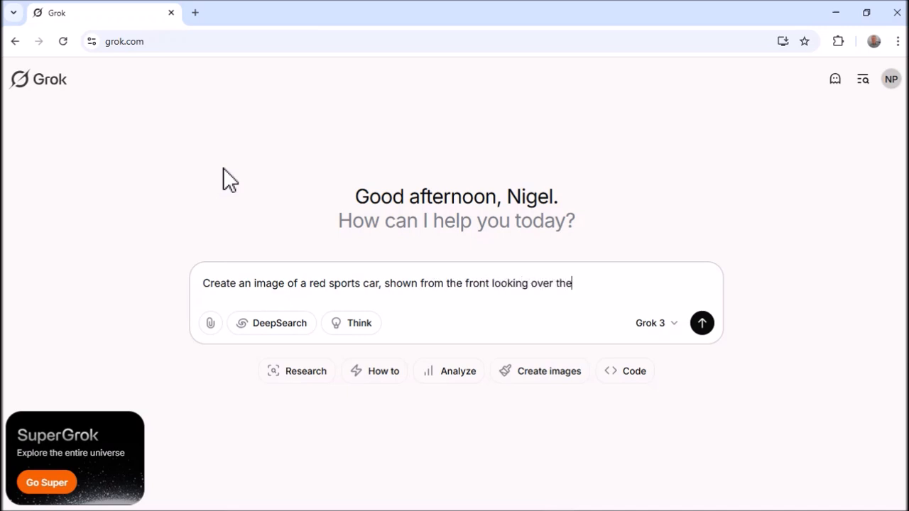
type("bonnet into the car")
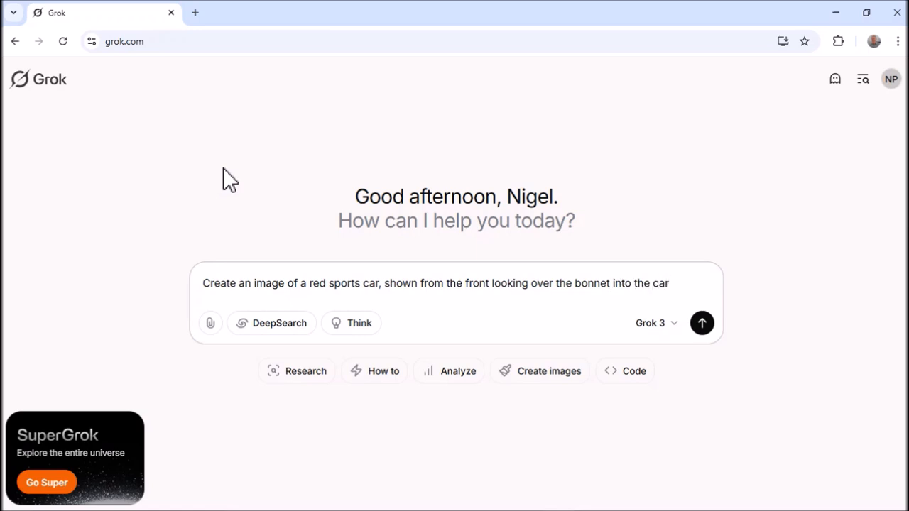
type("d showing th")
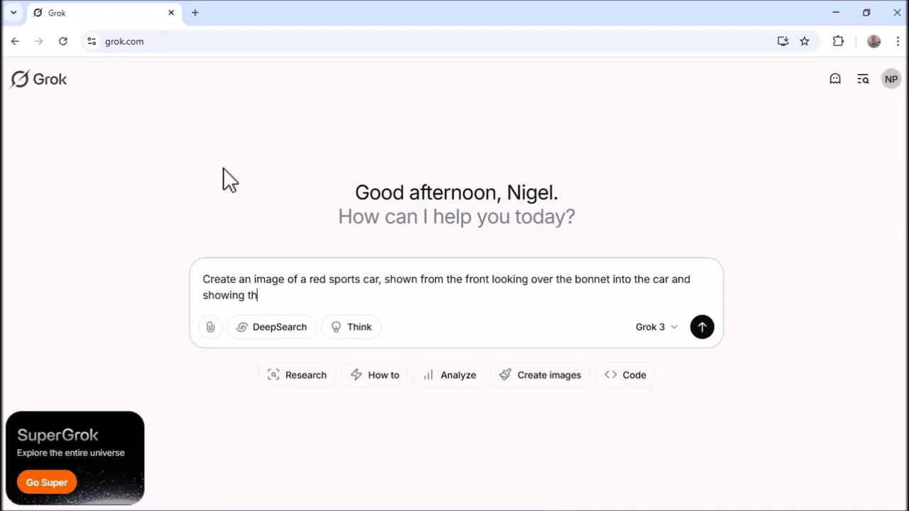
type("e rear window and the road beyond")
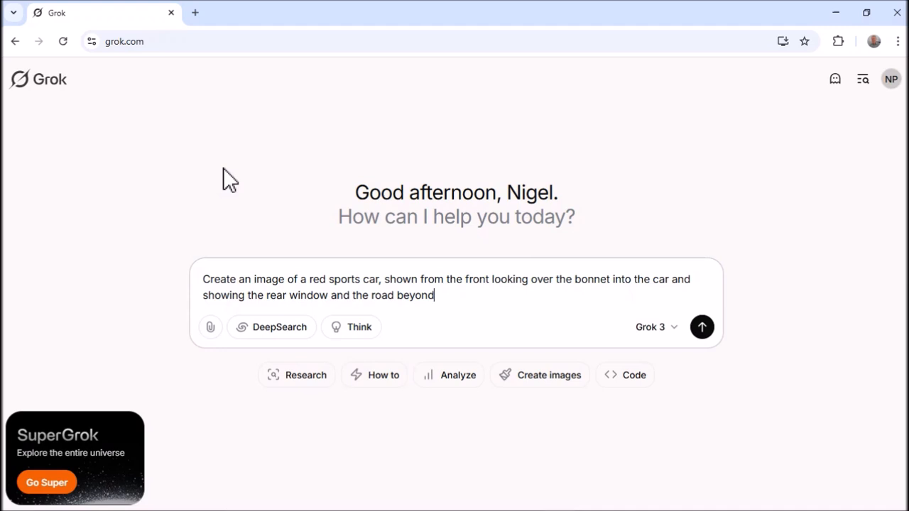
left_click(702, 329)
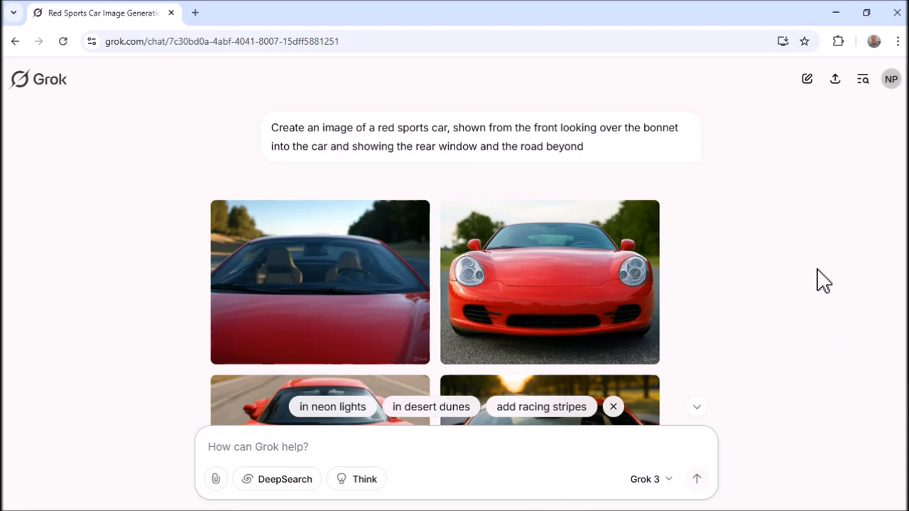
- Examine the generated sports car images for a view over the bonnet through the windscreen and rear window
scroll(801, 250, "down", 1)
scroll(801, 250, "down", 2)
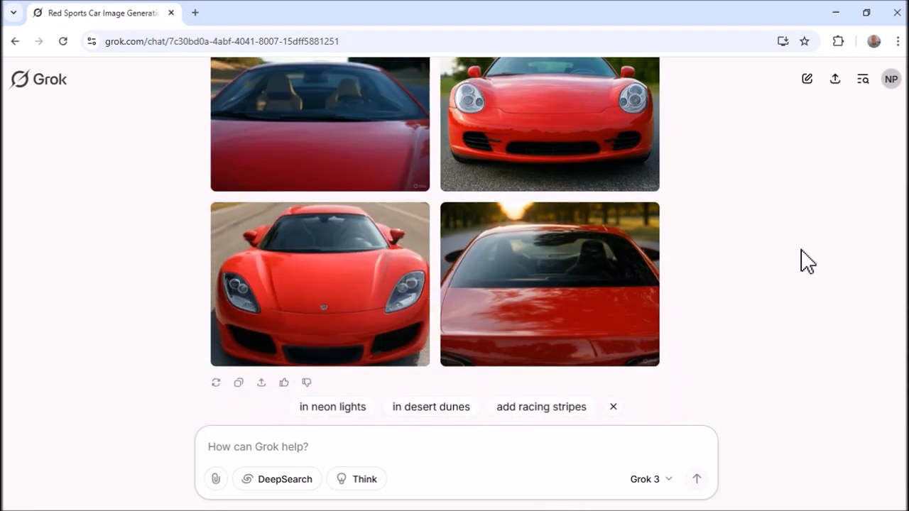
scroll(807, 261, "up", 1)
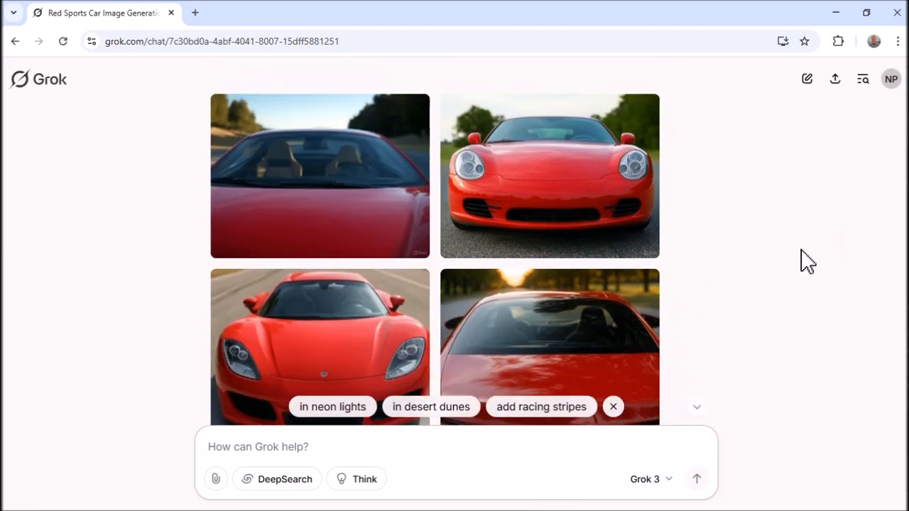
scroll(807, 261, "up", 1)
scroll(807, 261, "down", 1)
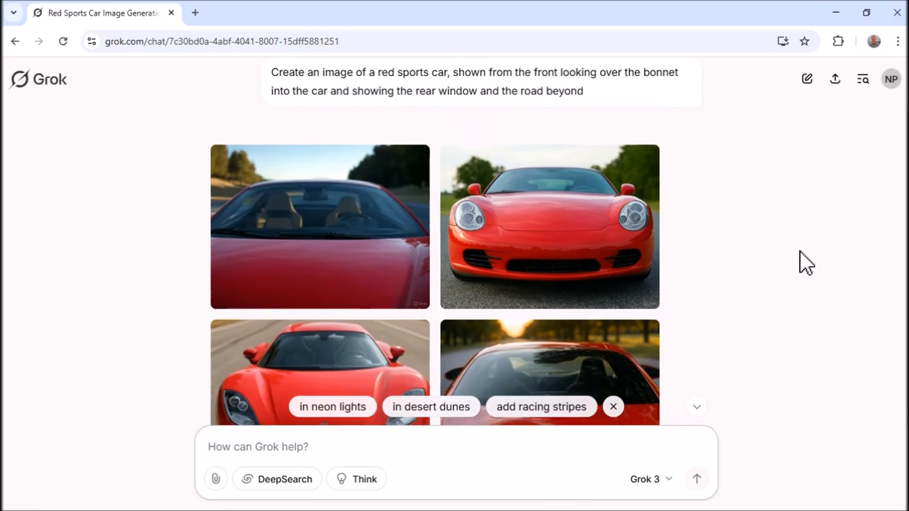
scroll(805, 263, "up", 1)
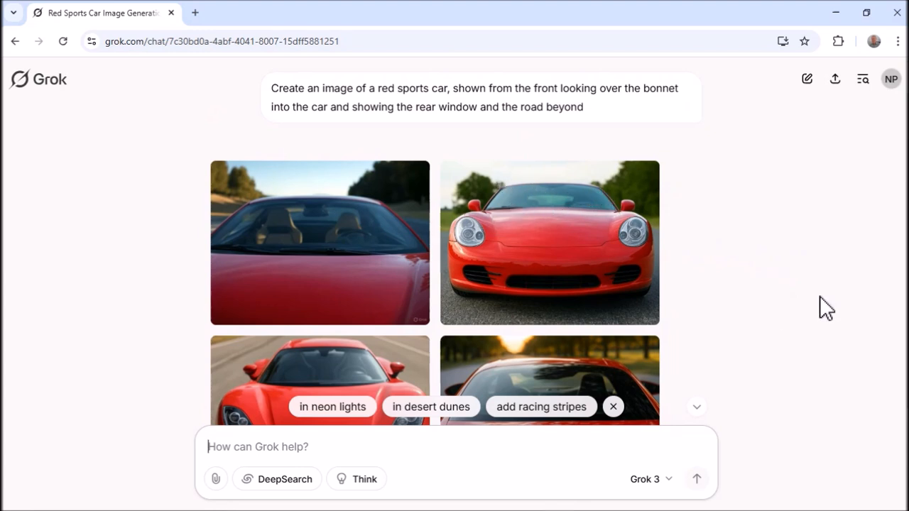
scroll(816, 306, "down", 2)
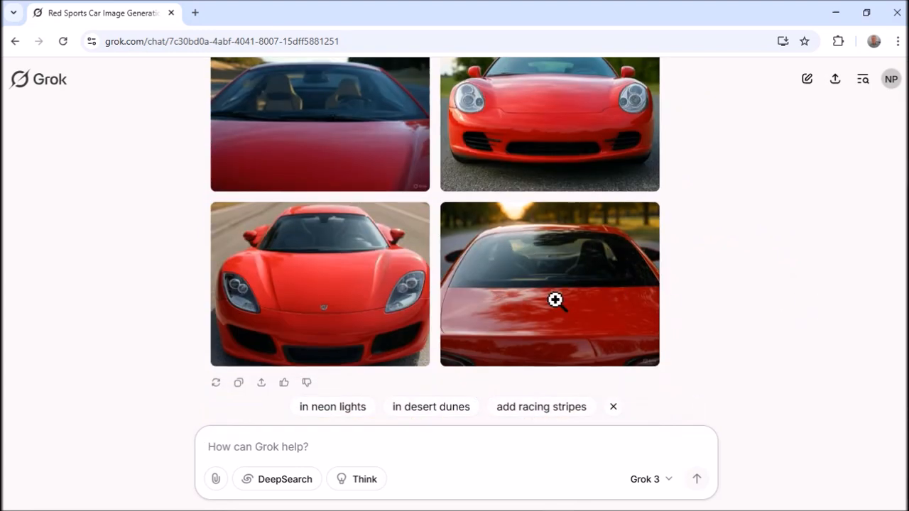
scroll(852, 337, "up", 1)
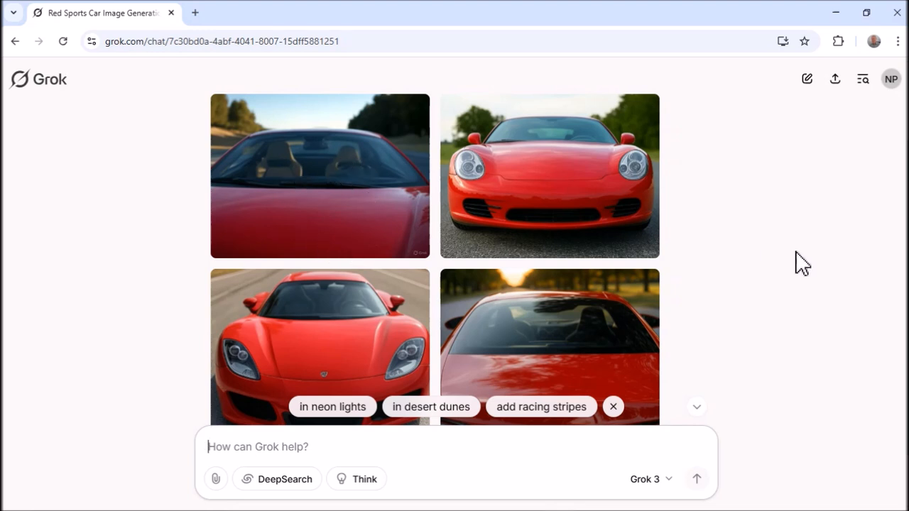
scroll(793, 265, "down", 1)
scroll(781, 273, "up", 1)
scroll(692, 284, "down", 1)
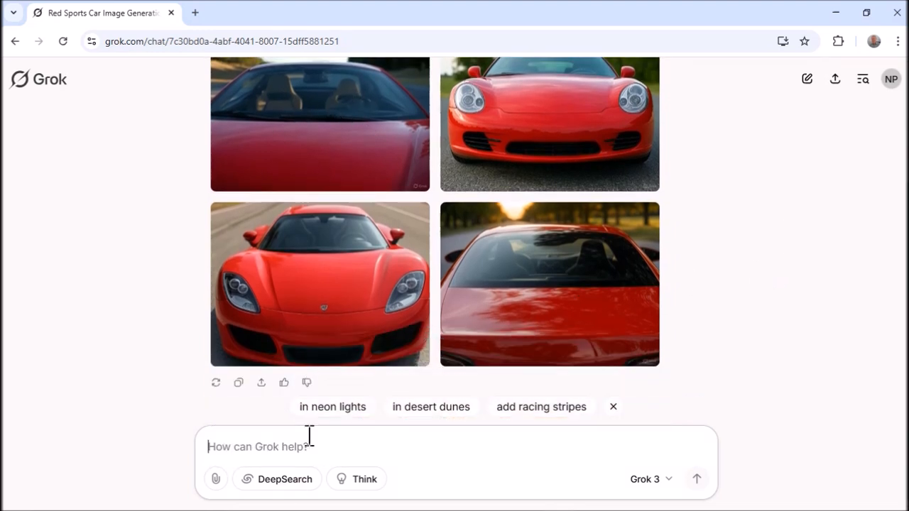
- Send the follow-up prompt "repeat" to generate another set of sports car images
left_click(310, 442)
type("repeat")
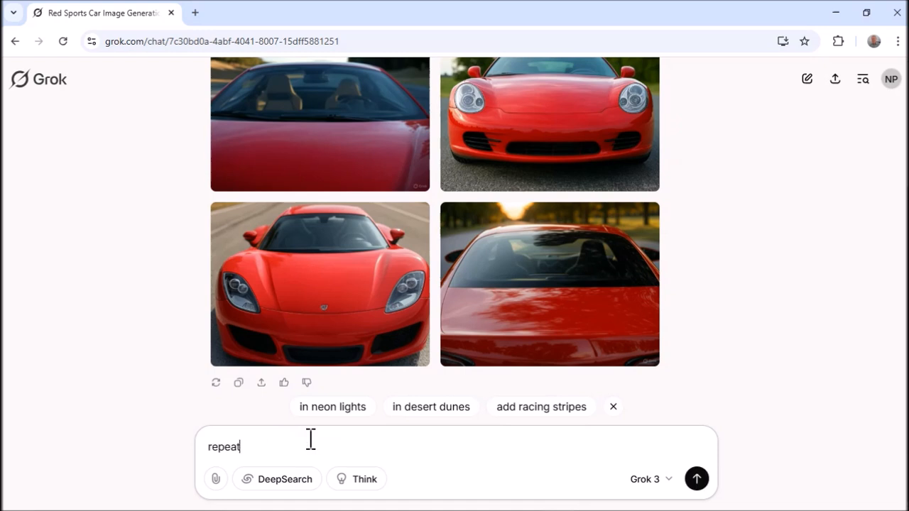
key("Return")
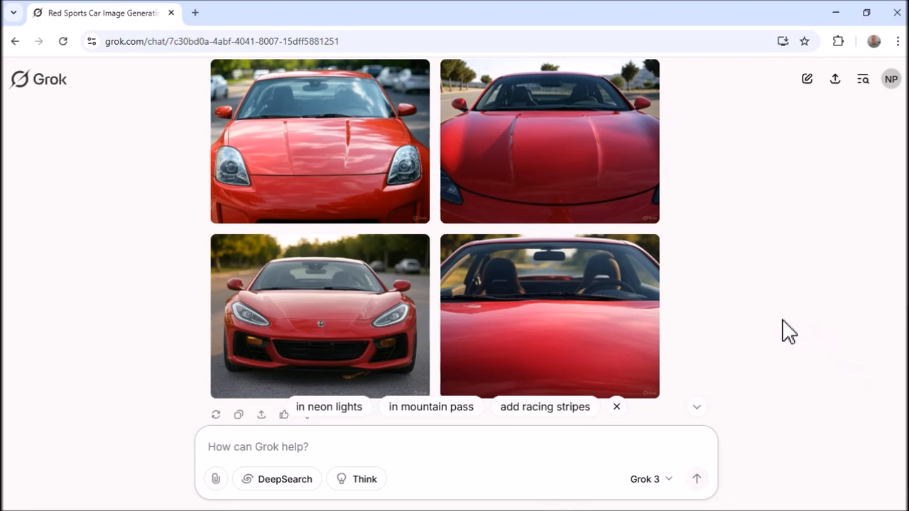
- Enlarge the new image looking over the red bonnet at both seats and the rear window, and bring up its full-size file for saving
scroll(783, 331, "up", 3)
scroll(784, 328, "down", 7)
scroll(780, 324, "up", 1)
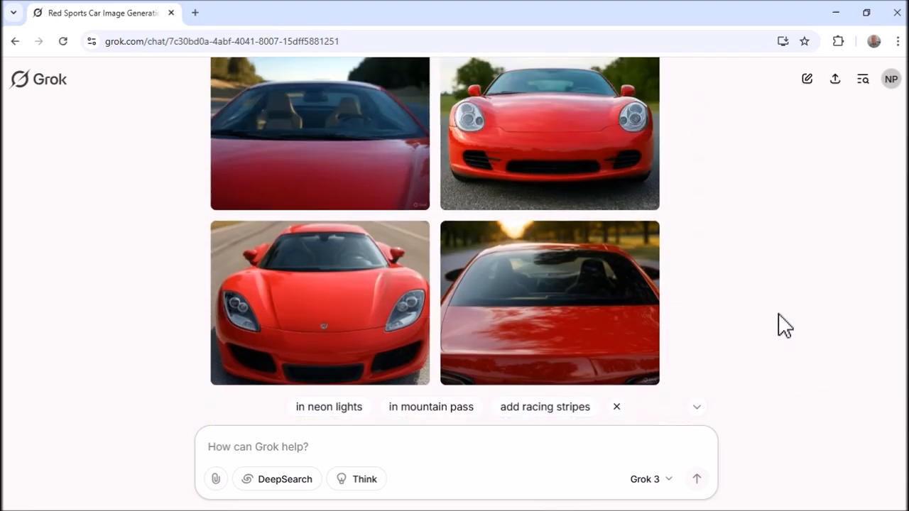
scroll(780, 328, "down", 1)
scroll(772, 321, "down", 7)
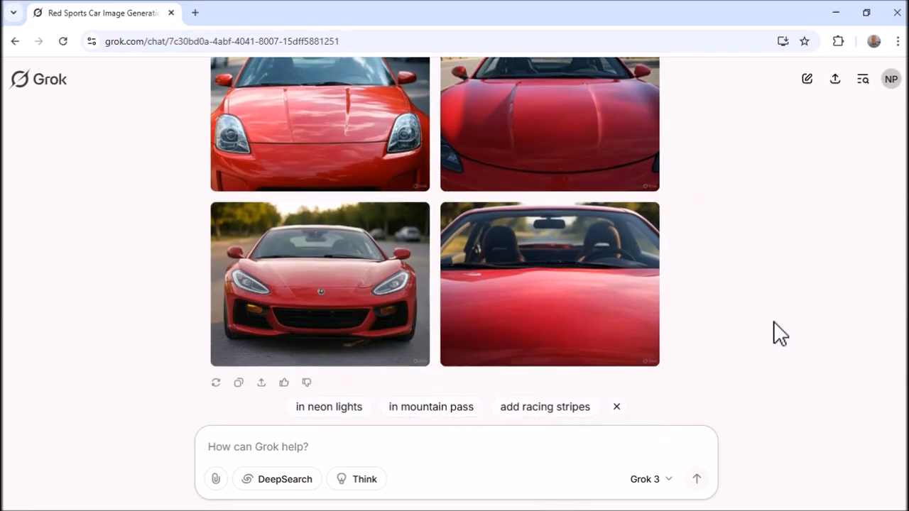
left_click(566, 263)
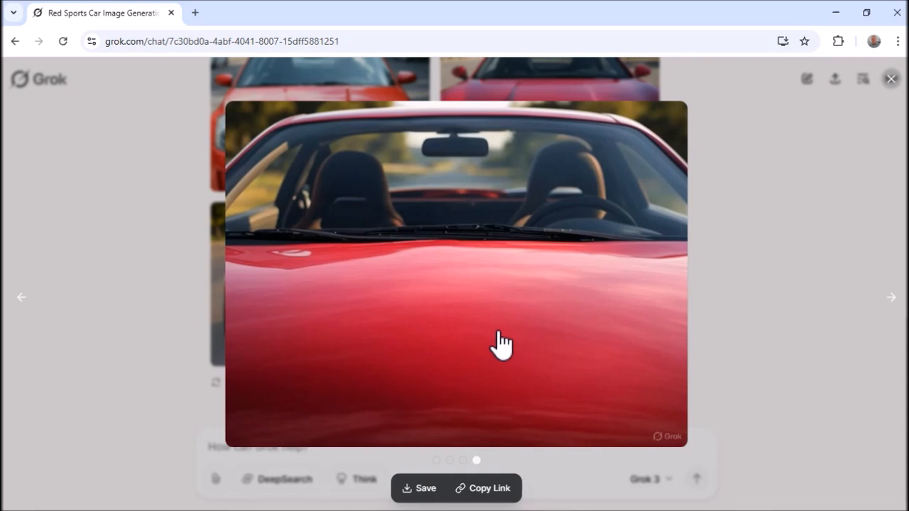
left_click(426, 489)
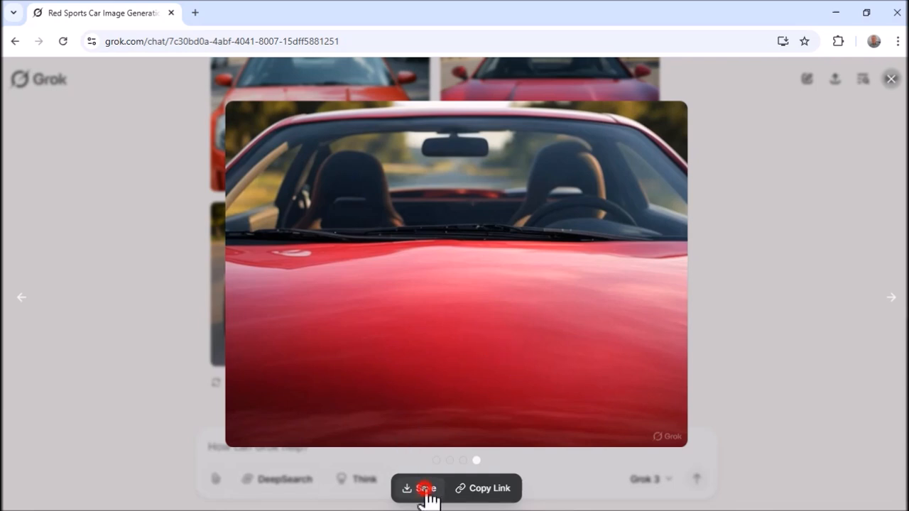
- Save the full-size car image as a JPEG named sportscar in the Pictures folder
right_click(435, 299)
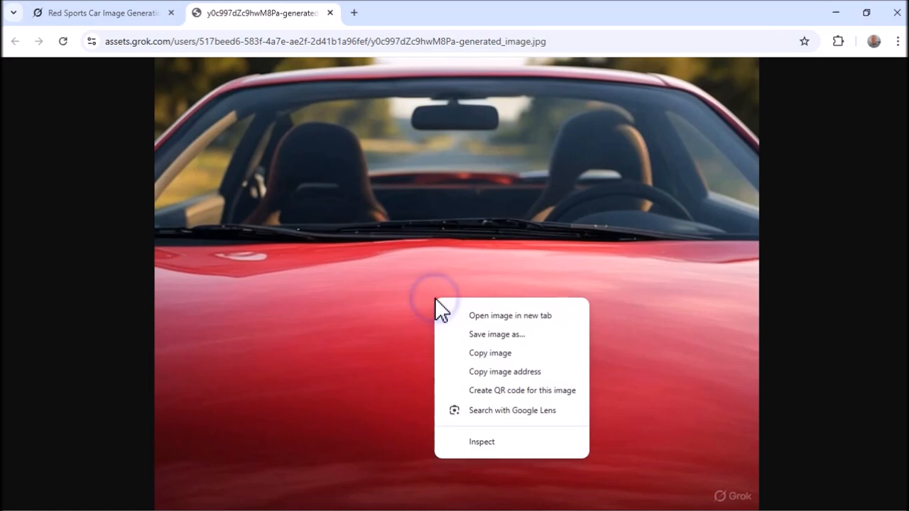
left_click(506, 352)
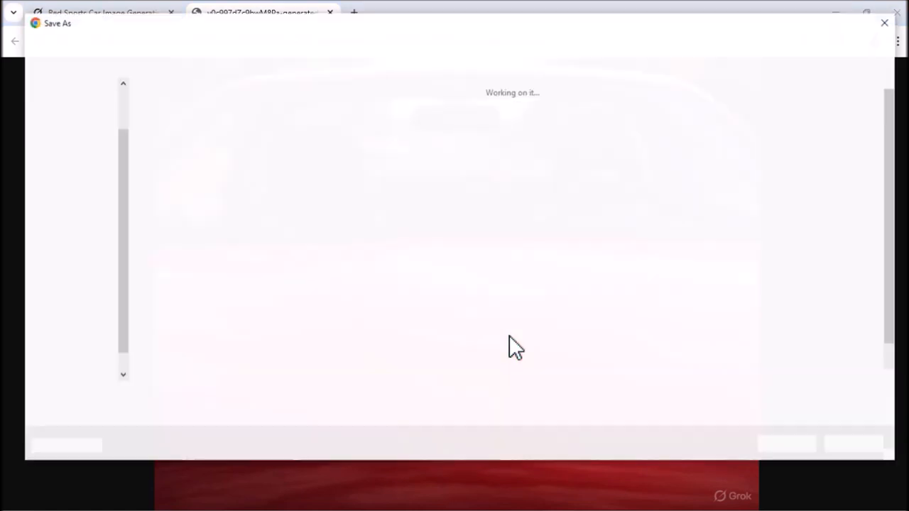
key("Home")
key("Delete")
type("sporty")
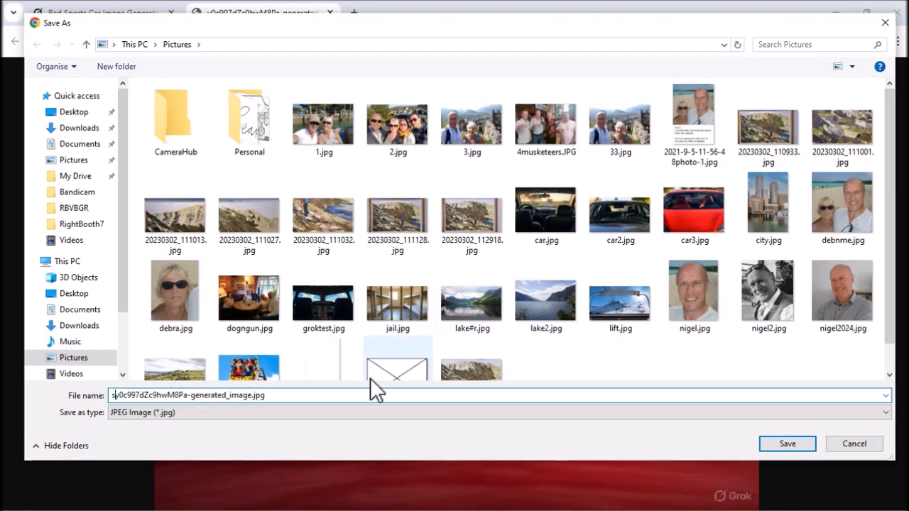
key("Left")
type("s")
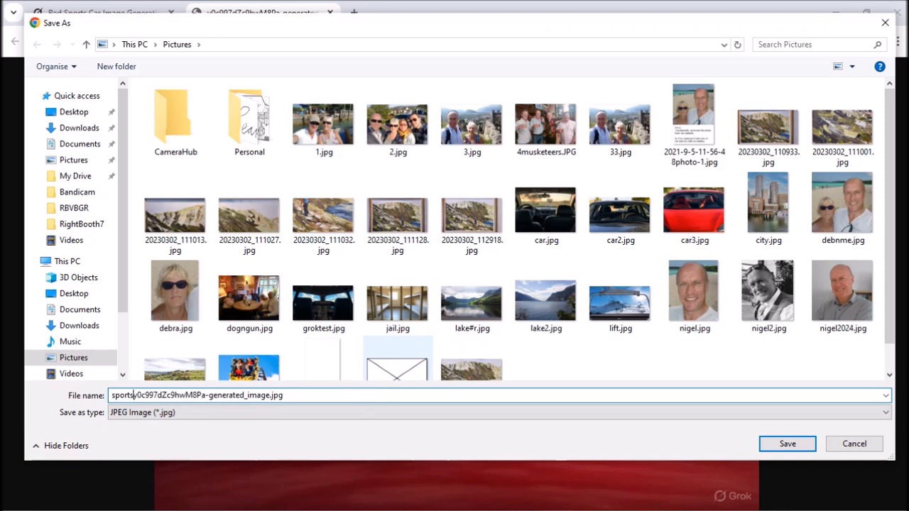
type("car")
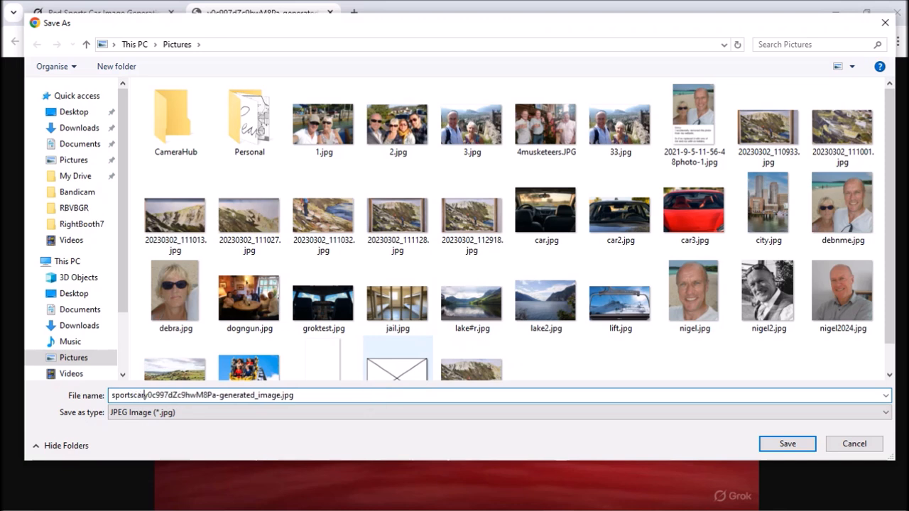
key("Delete")
key("Delete")
key("Delete")
key("Delete")
key("Delete")
key("Delete")
key("Delete")
key("Delete")
key("Delete")
key("Delete")
key("Delete")
key("Delete")
key("Delete")
key("Delete")
key("Delete")
key("Delete")
key("Delete")
key("Delete")
key("Delete")
key("Delete")
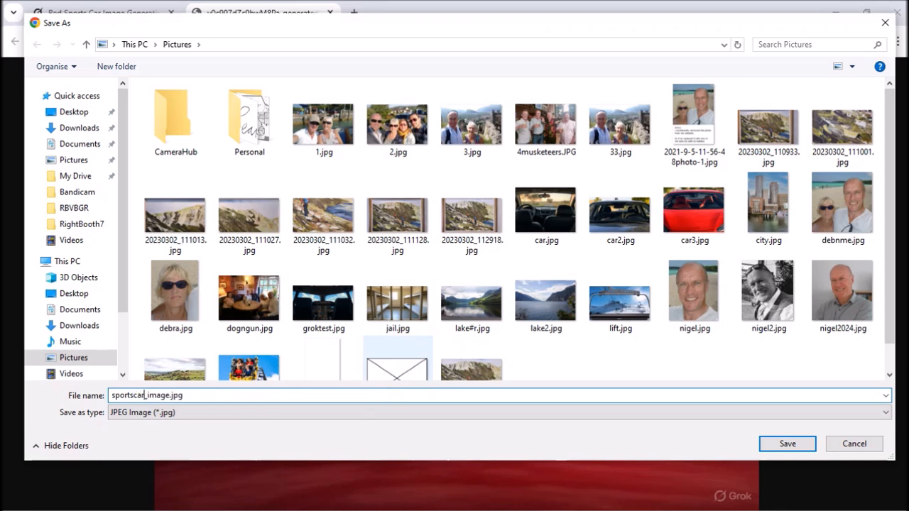
key("Delete")
key("Delete")
key("Delete")
key("Delete")
key("Delete")
key("Delete")
key("Return")
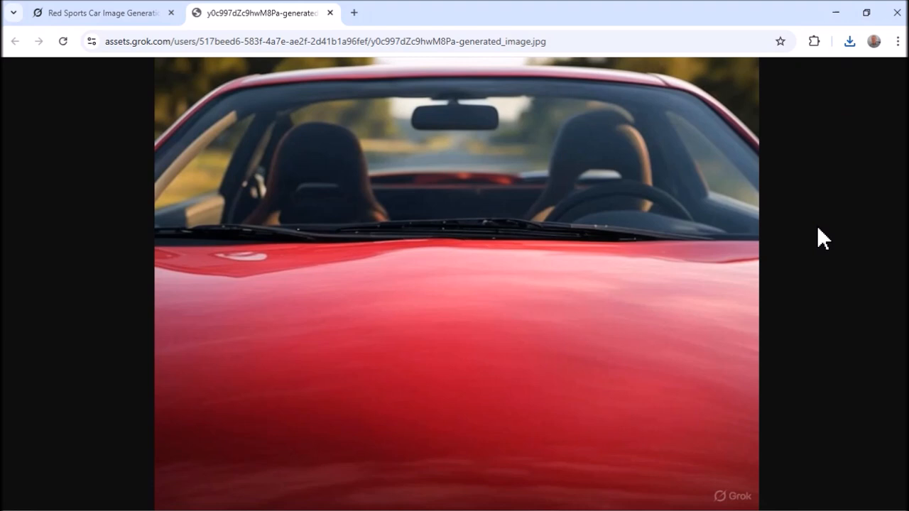
- Check the pixel dimensions of car.jpg in the Front and Back folder, and return to the generated image in the browser
key("alt+Tab")
key("alt+Tab")
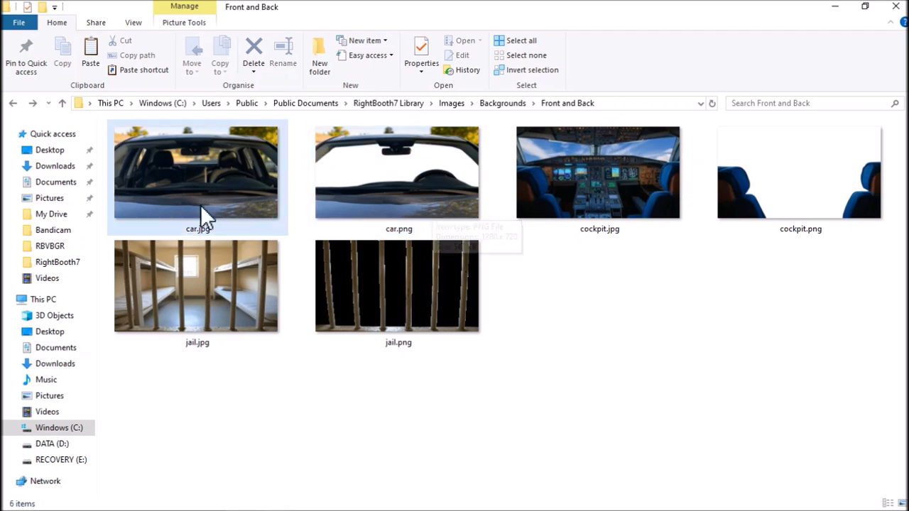
mouse_move(218, 195)
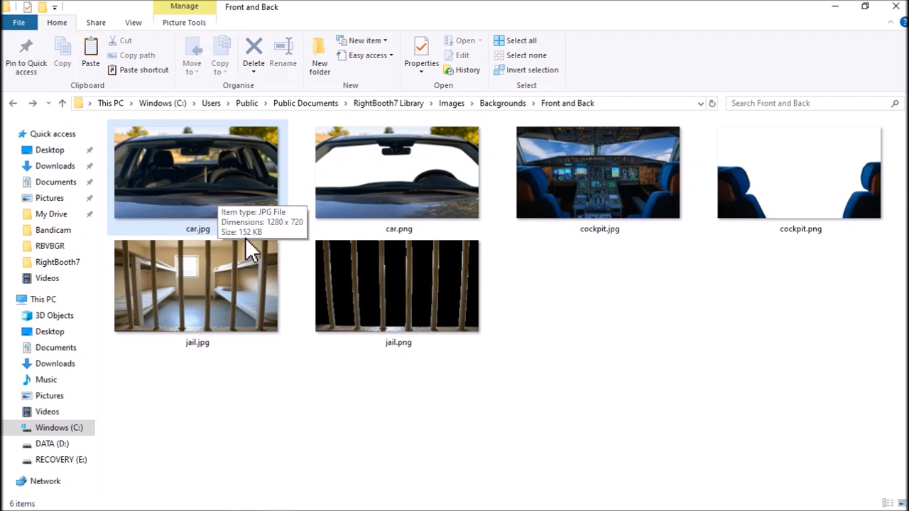
key("alt+Tab")
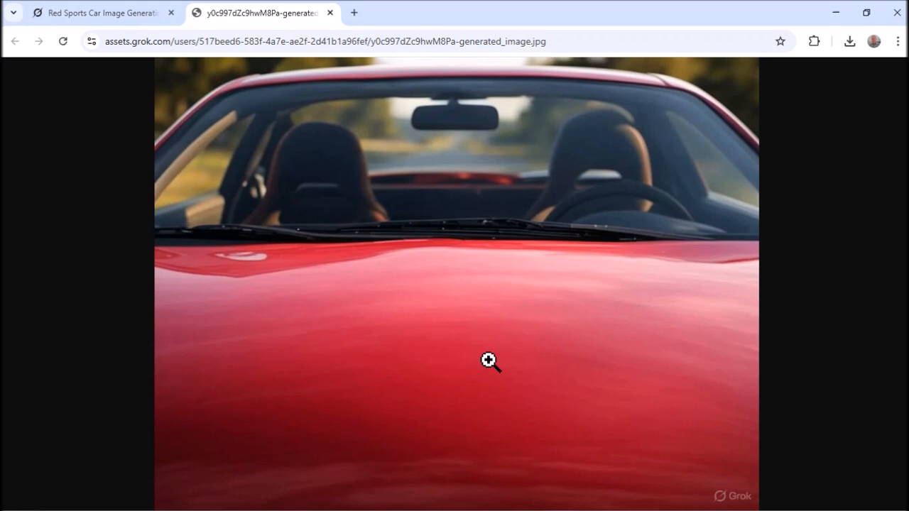
- Switch to GIMP and open sportscar.jpg from the Pictures folder
key("alt+Tab")
key("alt+Tab")
key("alt+Tab")
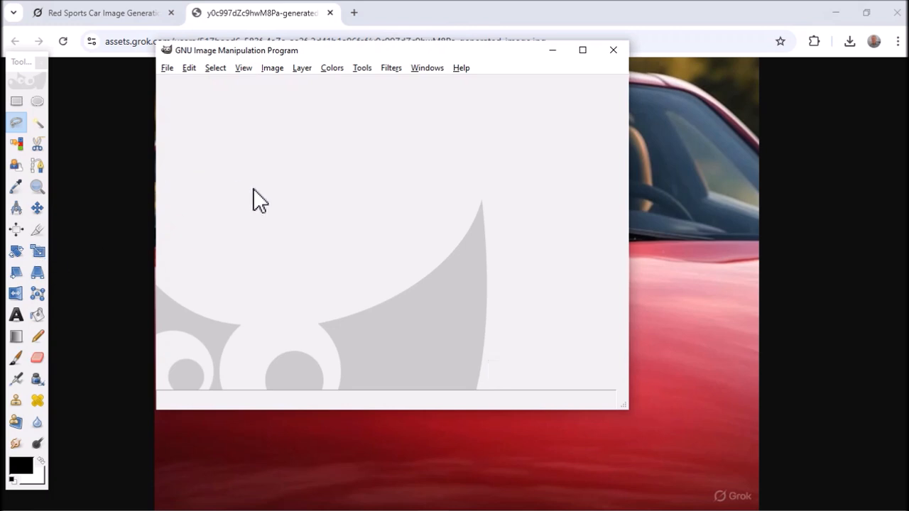
left_click(165, 68)
left_click(211, 112)
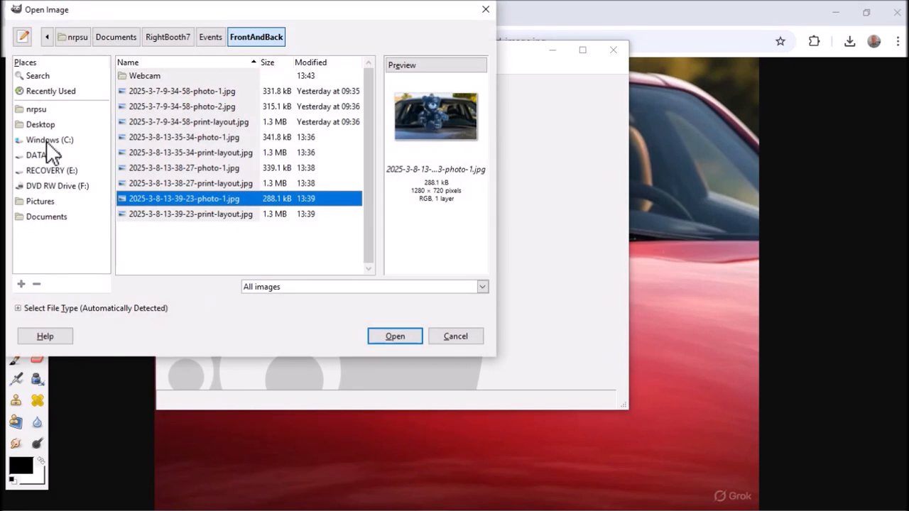
left_click(51, 201)
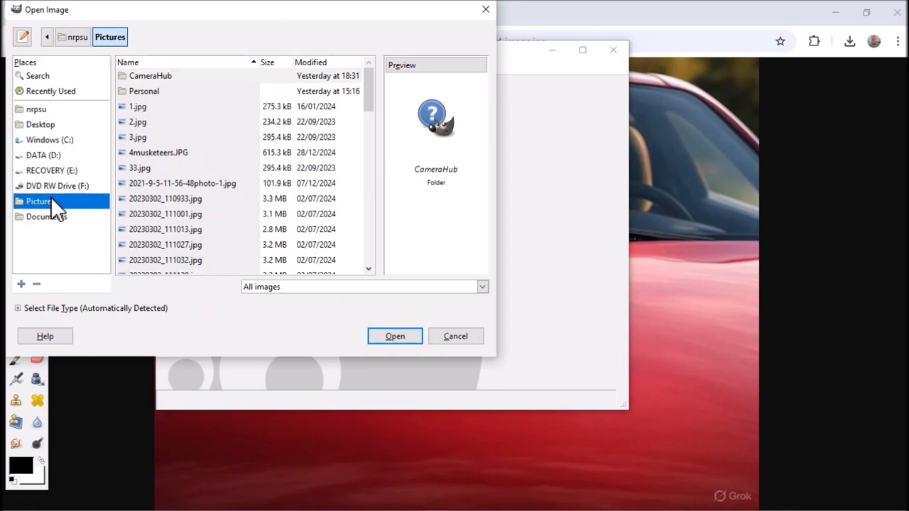
left_click_drag(367, 98, 338, 213)
scroll(338, 213, "down", 5)
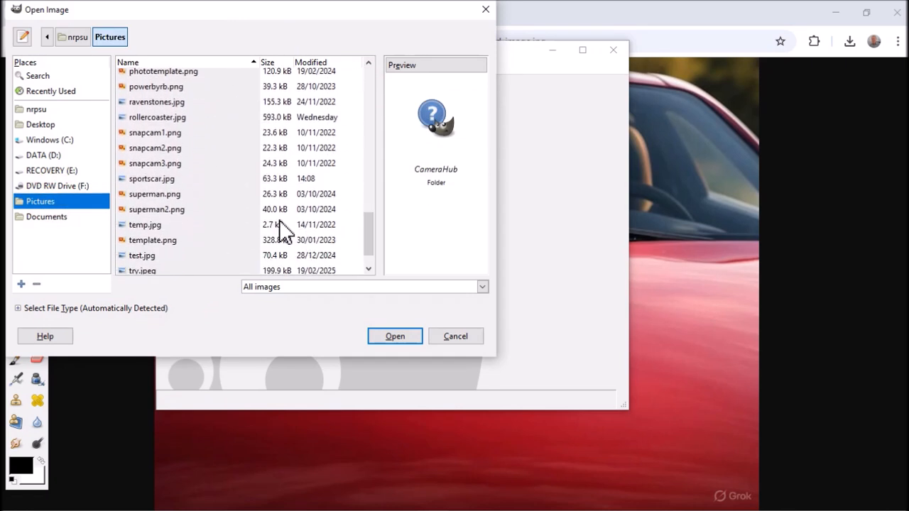
left_click(147, 179)
left_click(386, 335)
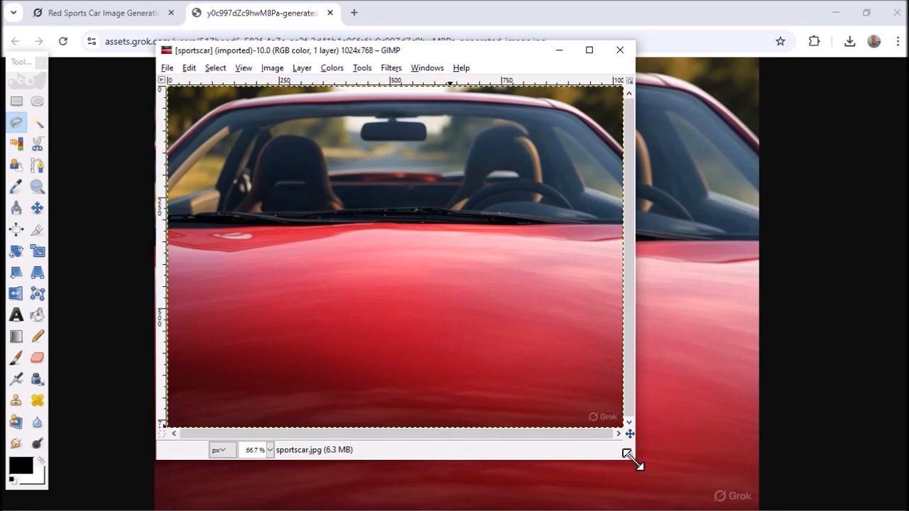
- Enlarge the image window and scale the sports car image to 1280 × 960 pixels
left_click_drag(641, 467, 844, 508)
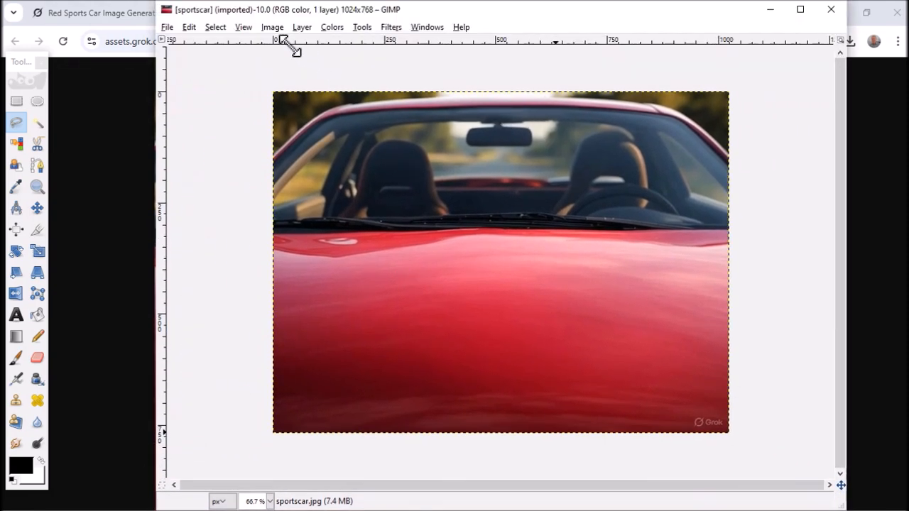
left_click(272, 27)
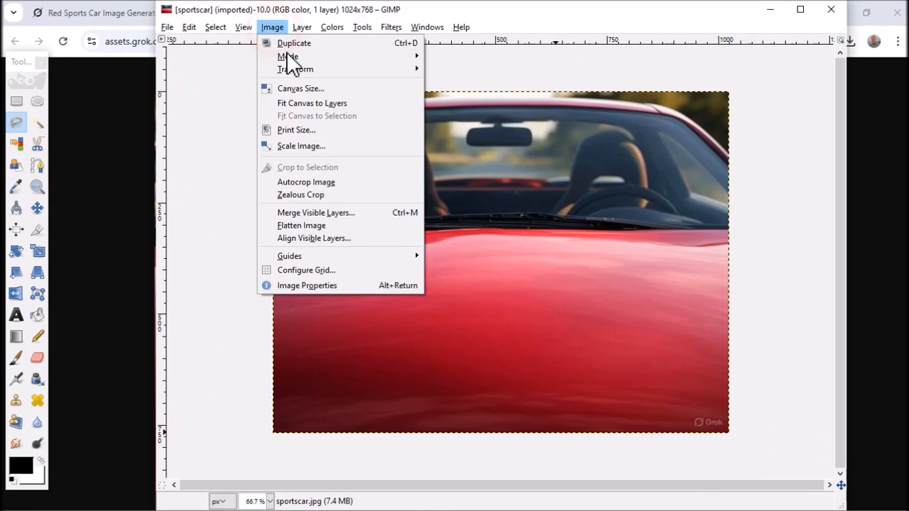
left_click(310, 146)
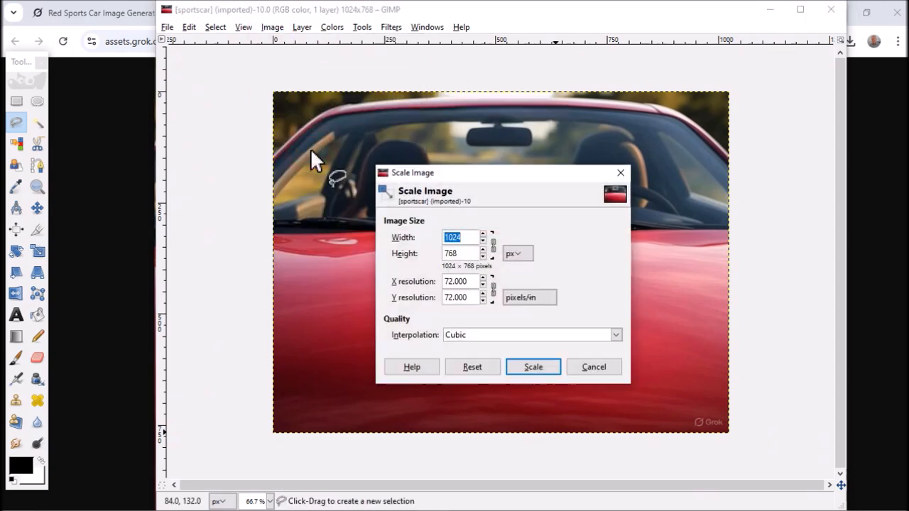
type("1280")
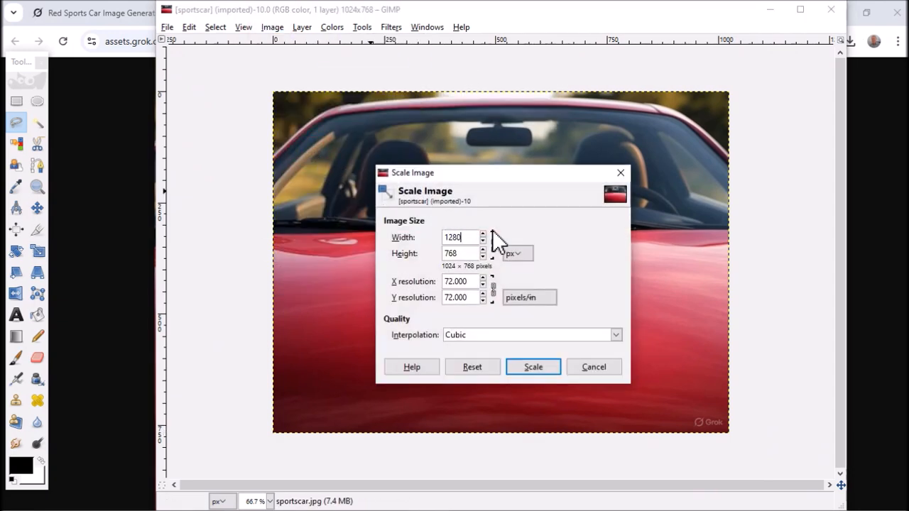
left_click(463, 254)
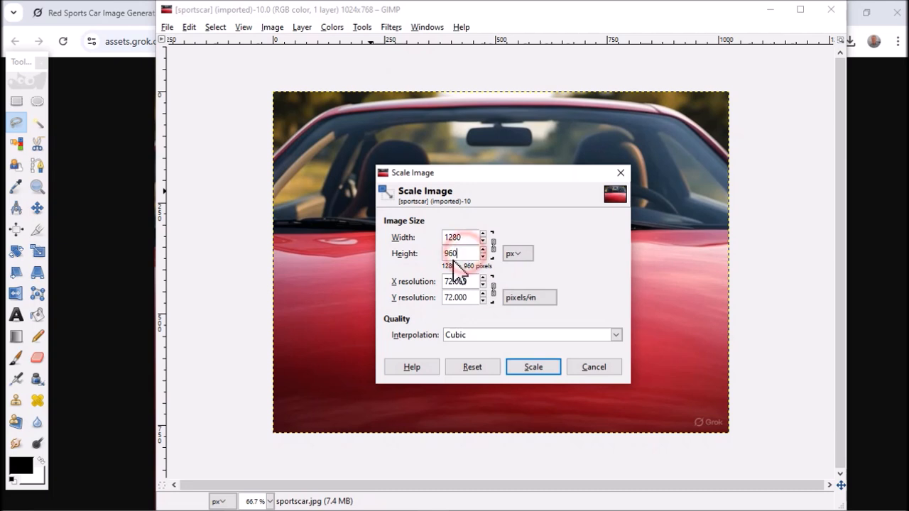
left_click(546, 369)
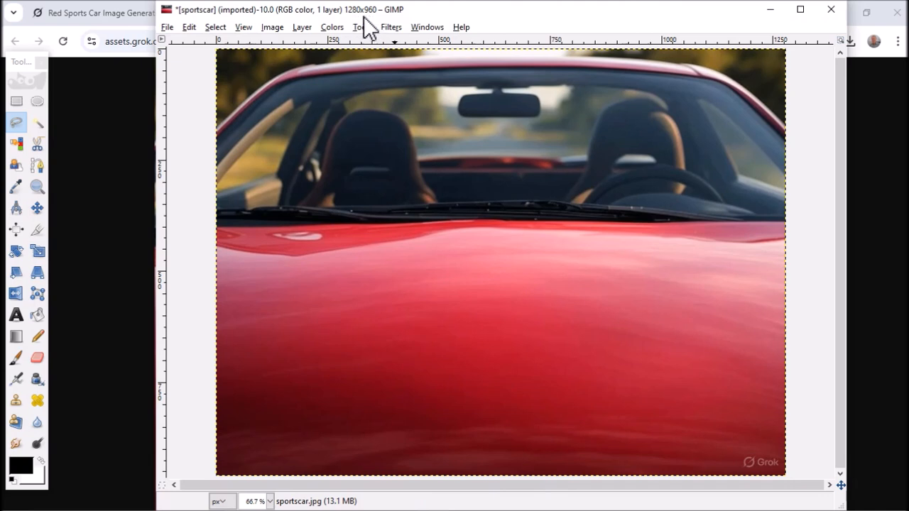
- Crop the image to 1280 × 720 pixels with a full-width rectangular selection, keeping the roof and cutting off the lower bonnet
left_click(17, 103)
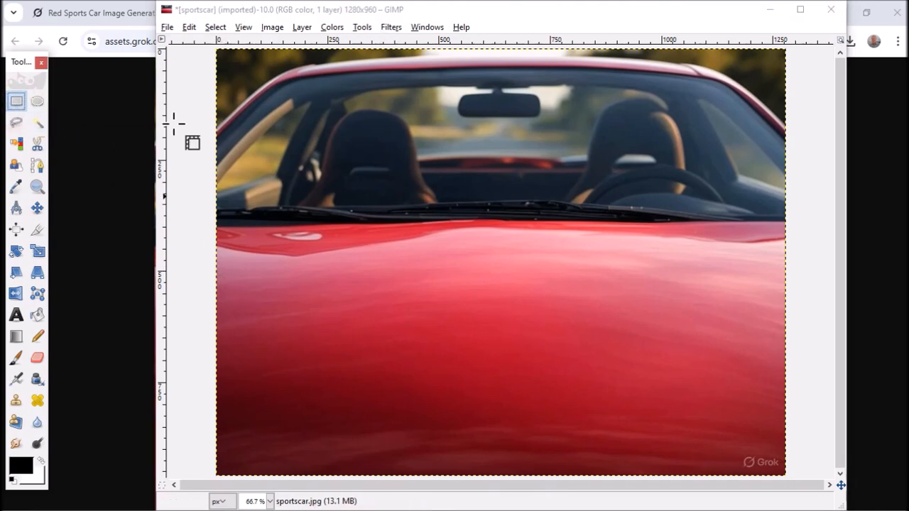
left_click_drag(206, 52, 804, 385)
left_click_drag(612, 377, 610, 366)
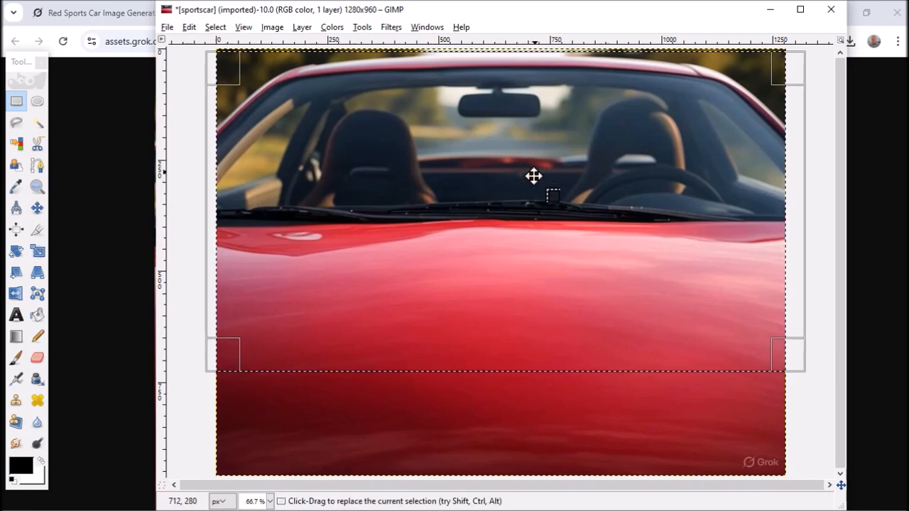
mouse_move(532, 177)
left_mouse_down()
mouse_move(533, 192)
mouse_move(528, 173)
left_mouse_up()
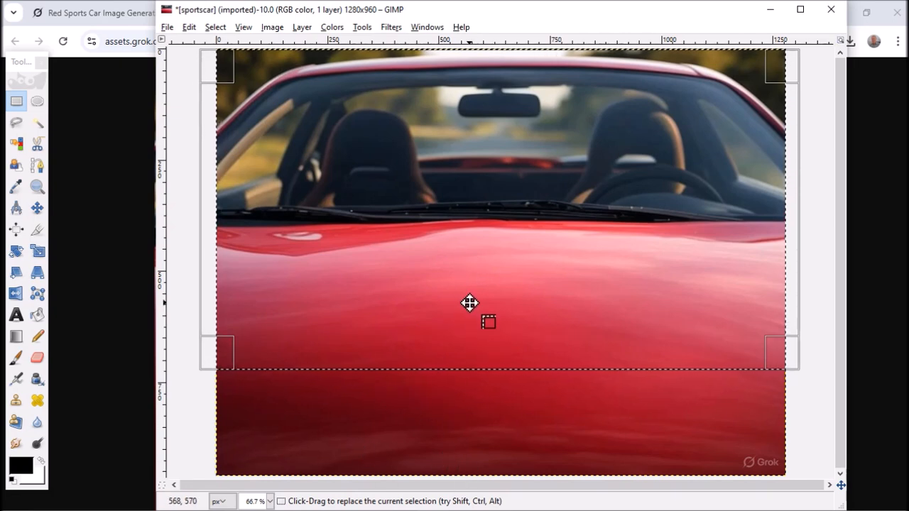
left_click(274, 28)
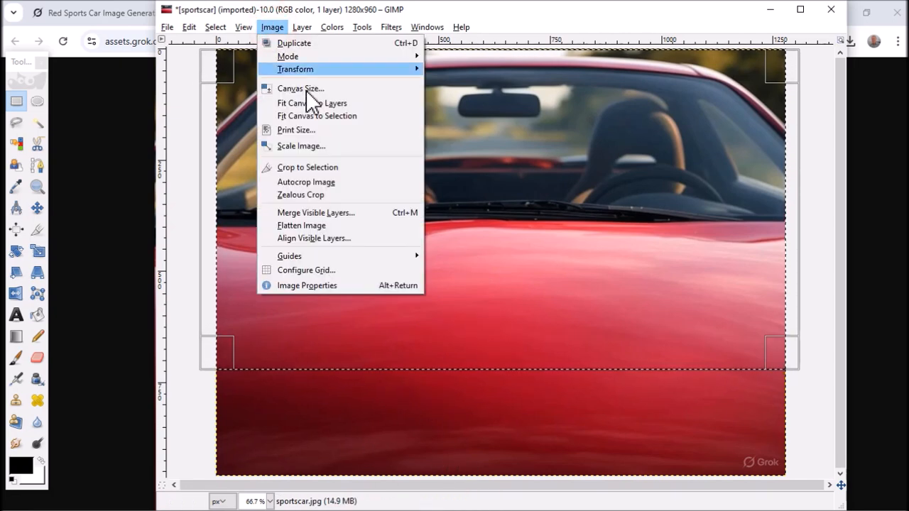
left_click(310, 167)
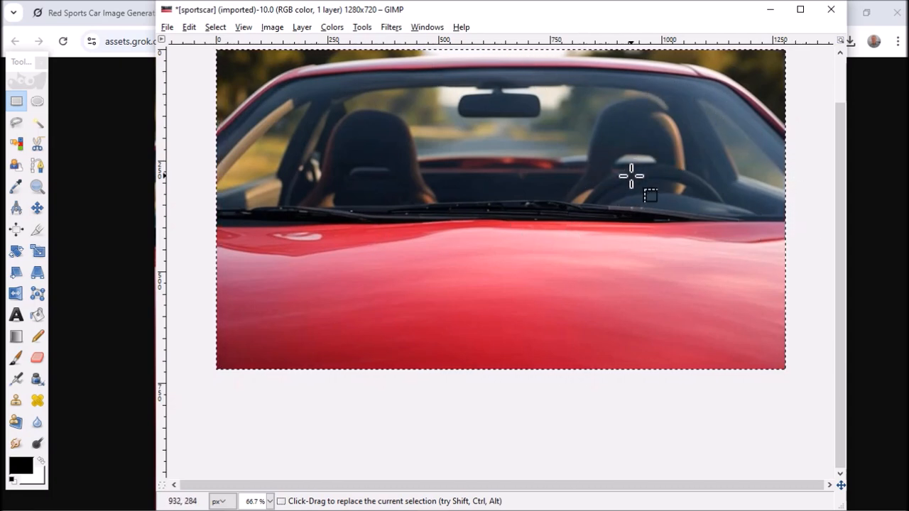
- Overwrite sportscar.jpg with the cropped image, exporting it as a JPEG
left_click(168, 28)
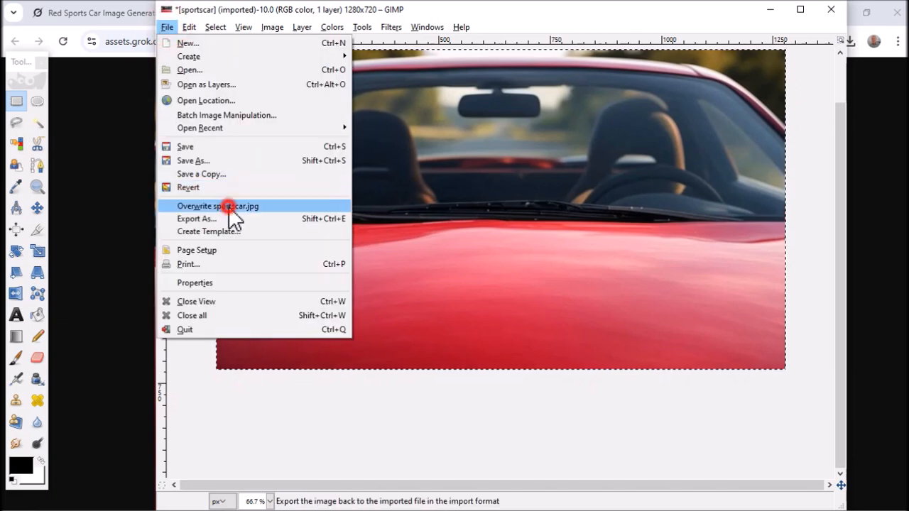
left_click(229, 206)
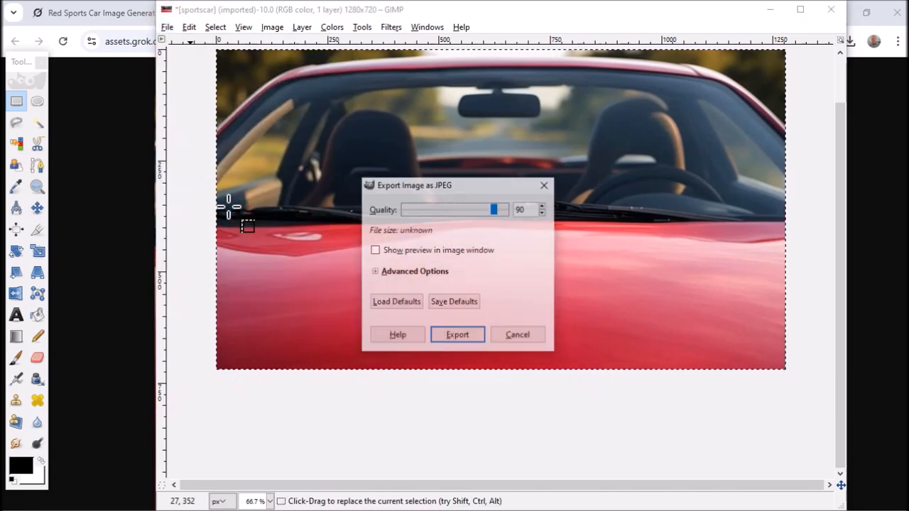
left_click(493, 208)
left_click_drag(496, 208, 497, 209)
left_click(457, 335)
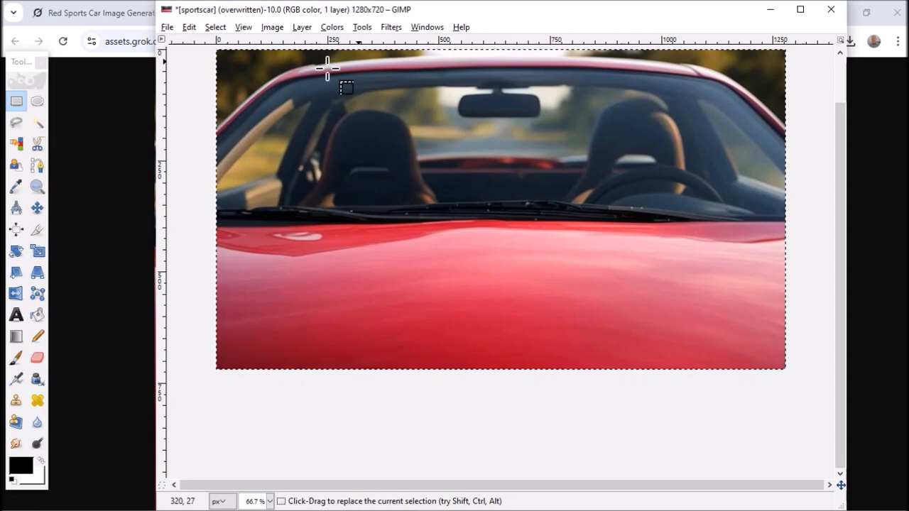
- Start a Free Select outline at 200% zoom along the windscreen's upper-left inner edge, from the pale pillar to above the left seat
key("u")
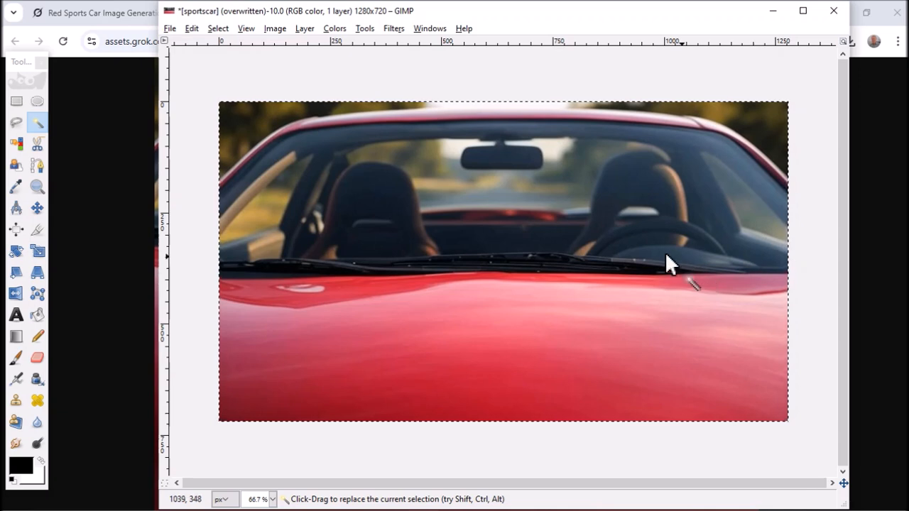
left_click(16, 122)
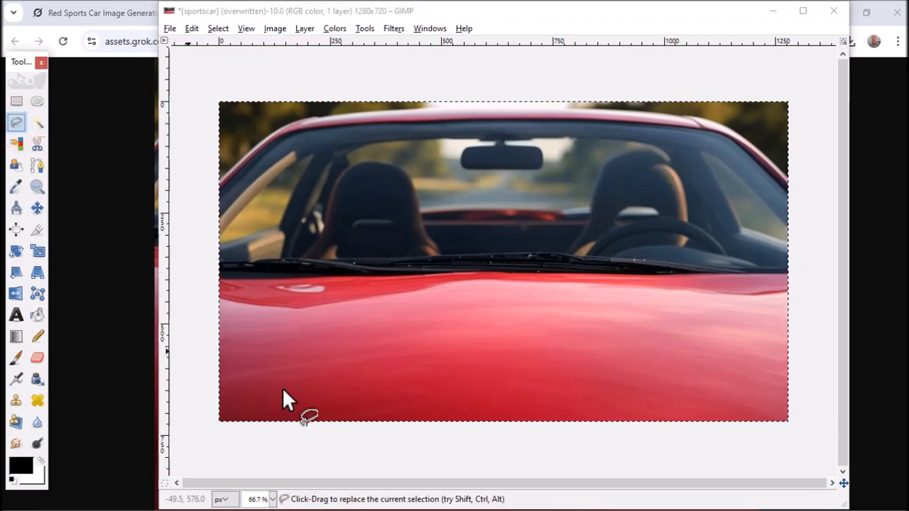
left_click(271, 499)
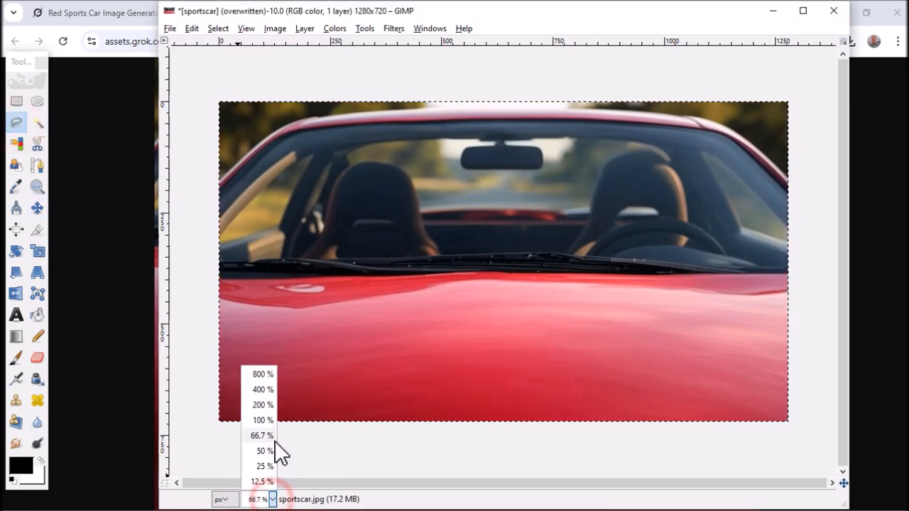
left_click(263, 405)
left_click_drag(422, 485, 203, 487)
left_click_drag(844, 284, 848, 170)
left_click(324, 253)
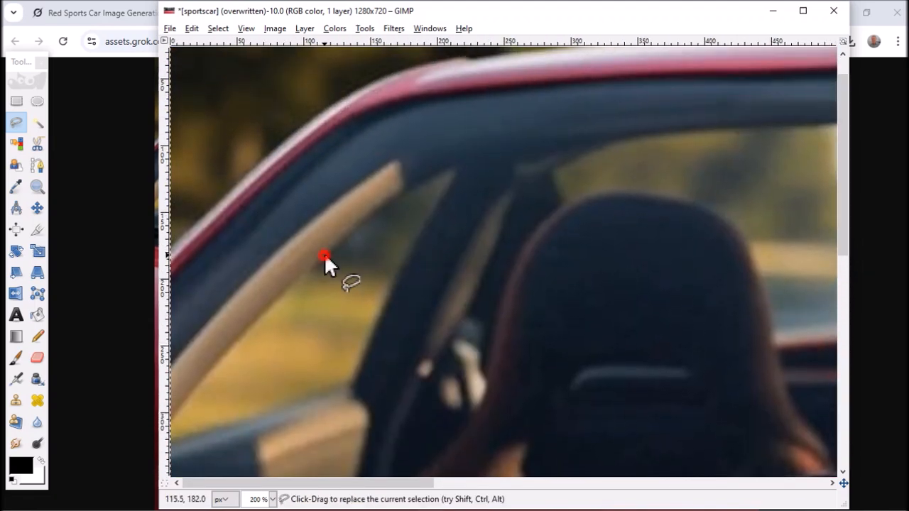
left_click(382, 205)
left_click(447, 169)
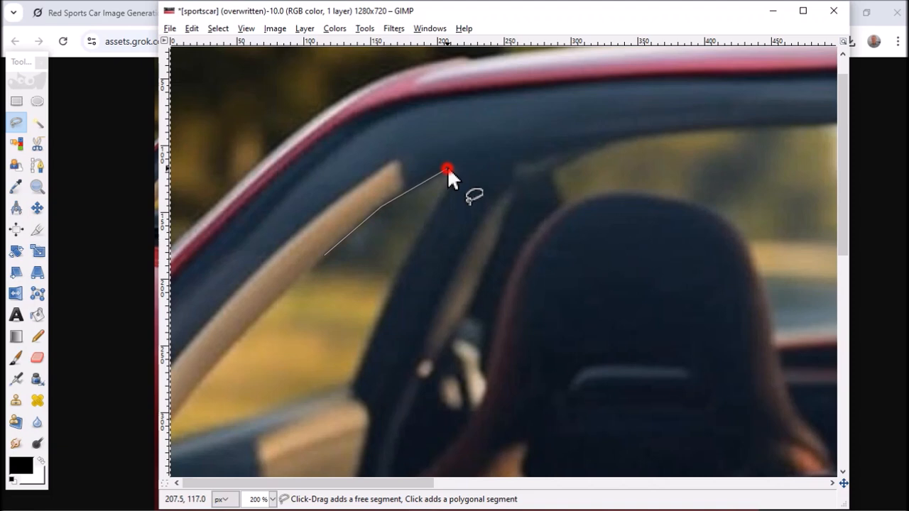
left_click(525, 150)
left_click(661, 132)
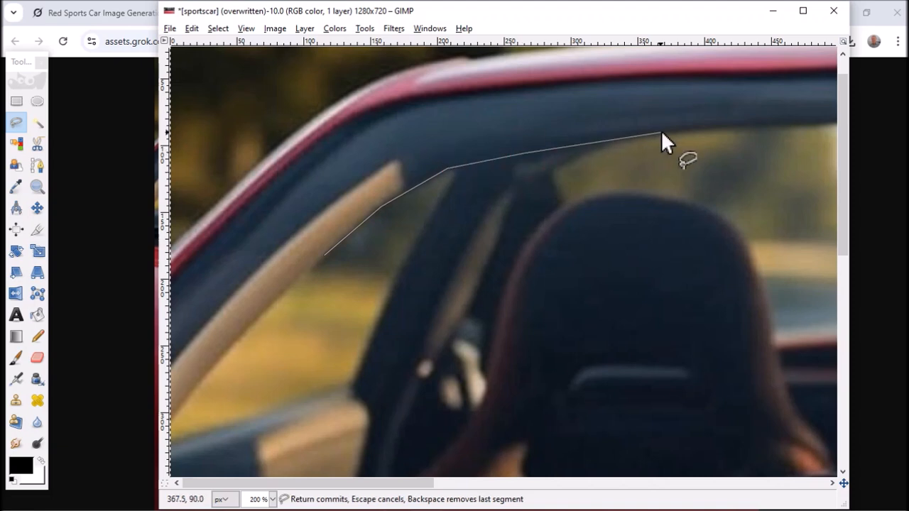
left_click(781, 125)
- Continue the Free Select outline along the roof edge to the mirror stem and around the mirror's left end to mid-underside
left_click_drag(334, 481, 521, 487)
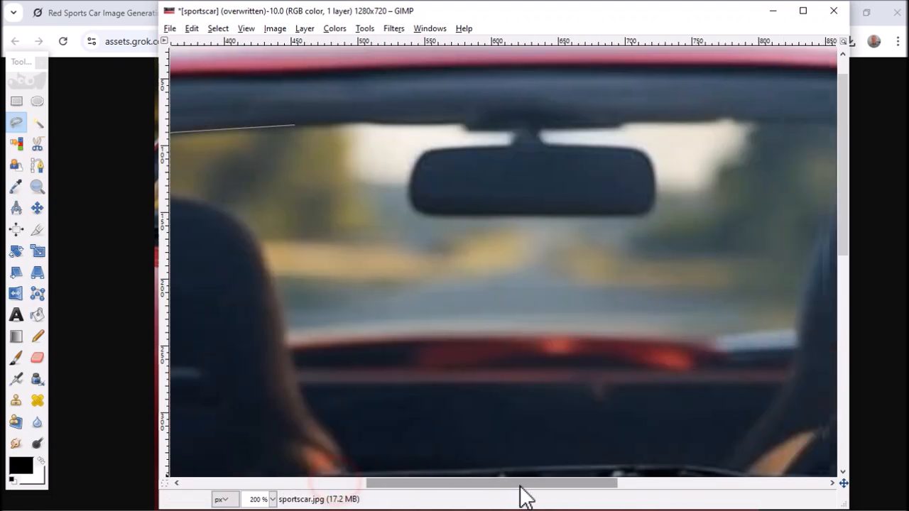
left_click(453, 123)
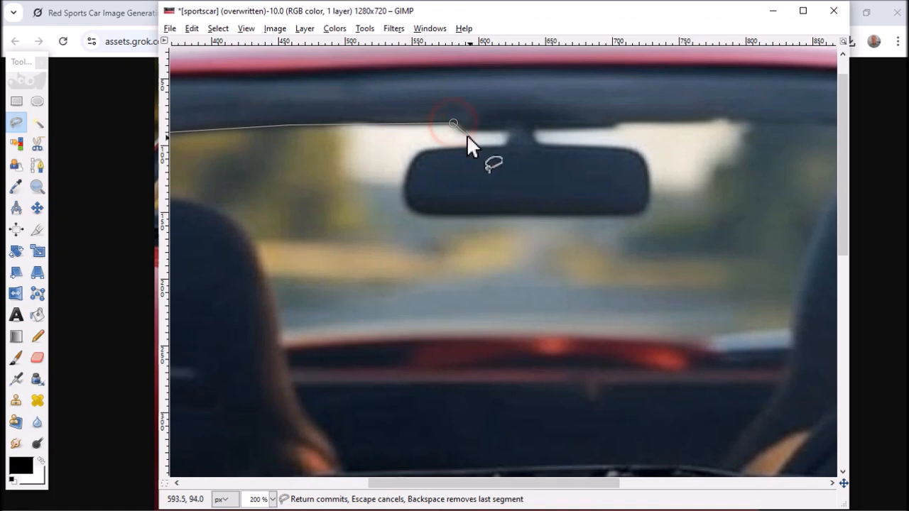
left_click(465, 129)
left_click(507, 130)
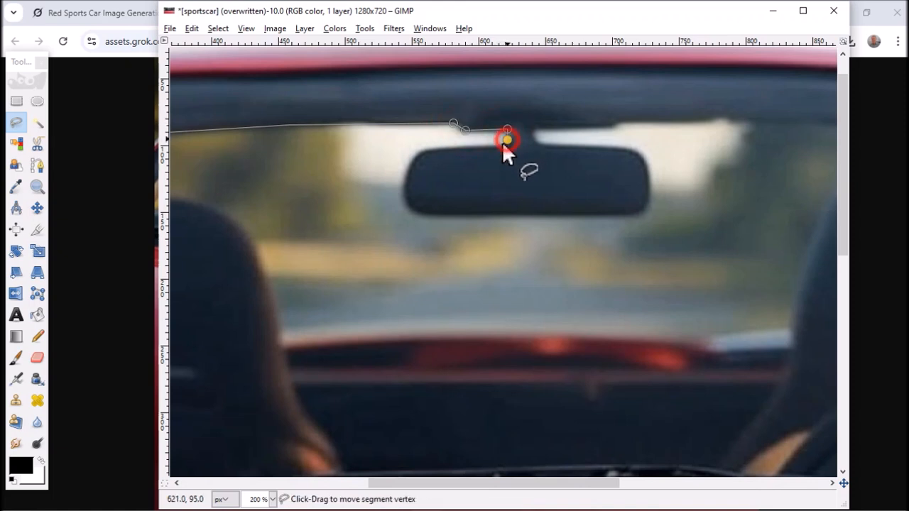
left_click(434, 147)
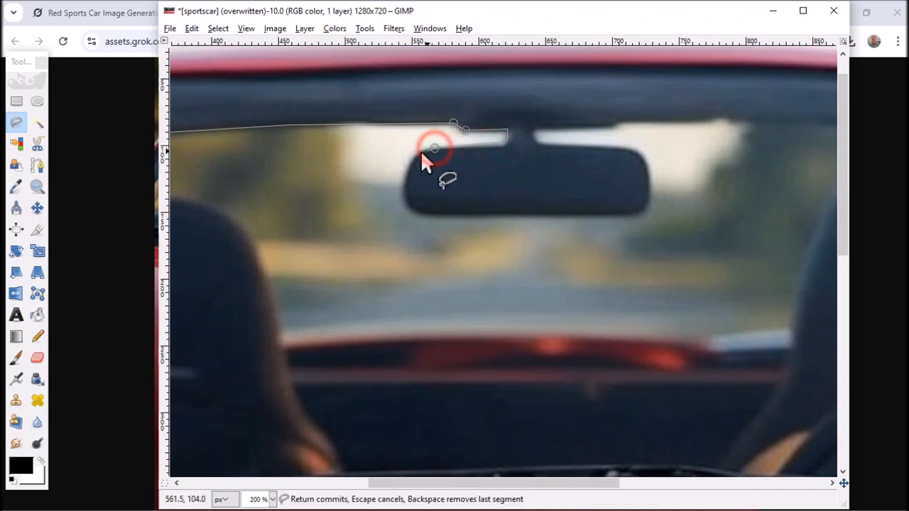
left_click(420, 153)
left_click(408, 170)
left_click(404, 201)
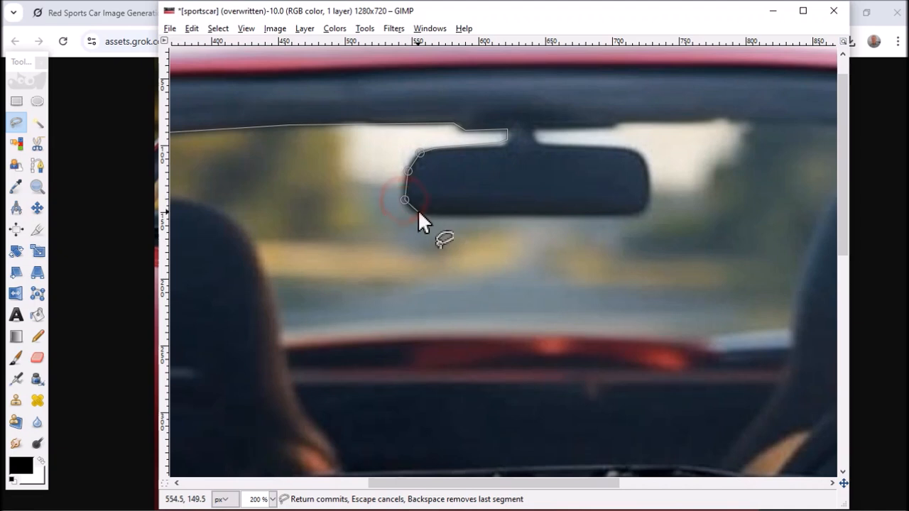
left_click(417, 210)
left_click(522, 212)
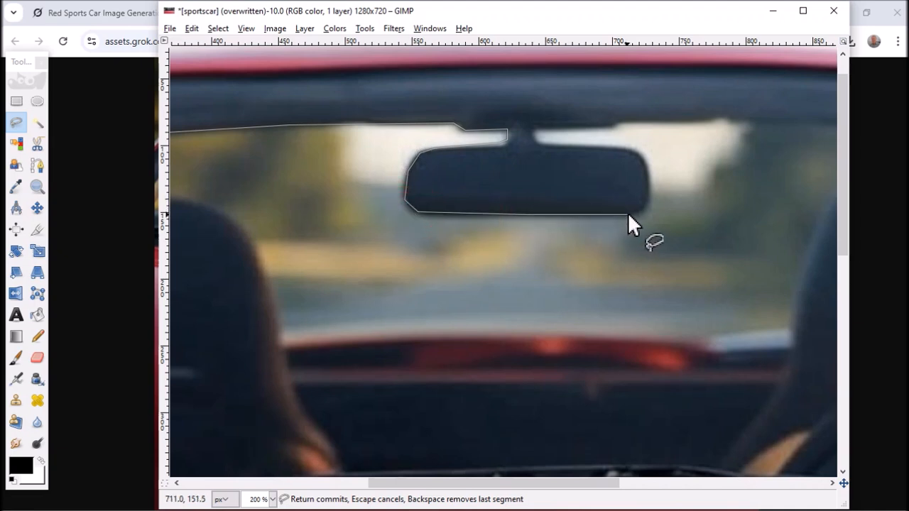
- Carry the Free Select outline around the mirror's right end, back to its stem and along the mount's underside
left_click(631, 213)
left_click(648, 203)
left_click(650, 177)
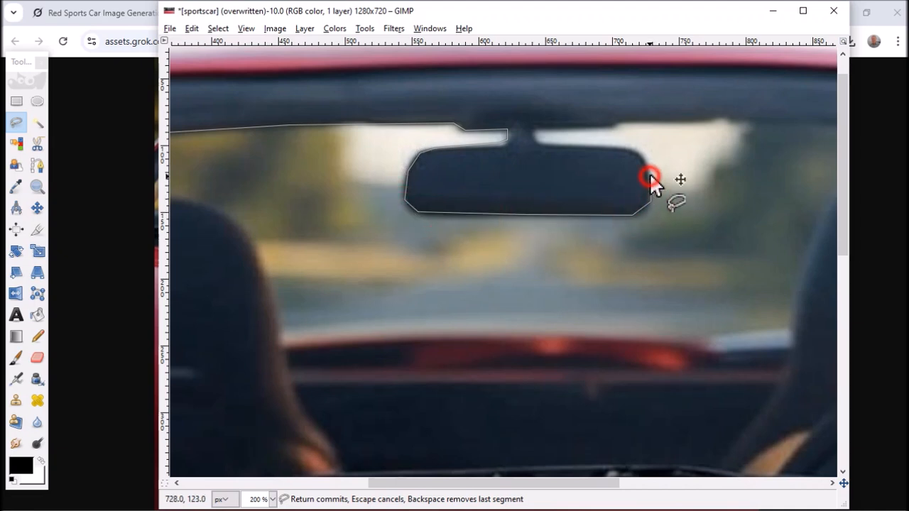
left_click(644, 159)
left_click(637, 150)
left_click(593, 144)
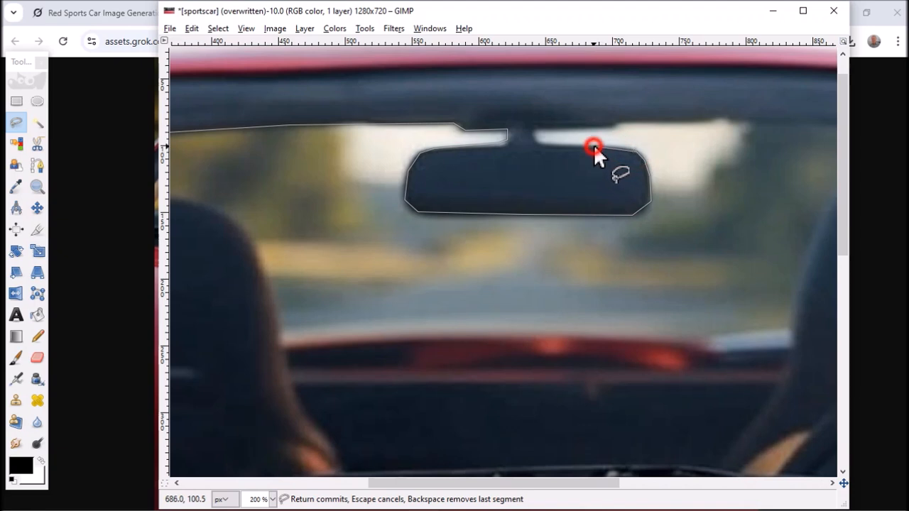
left_click(536, 139)
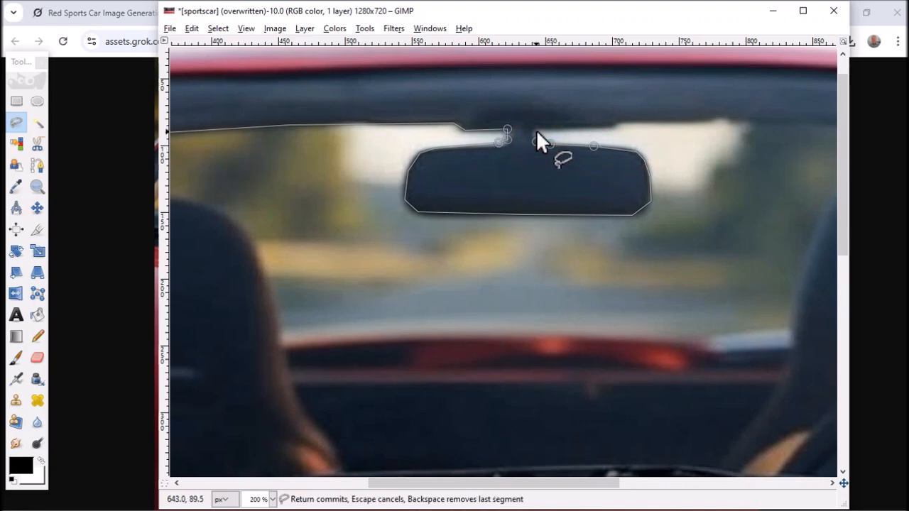
left_click(613, 130)
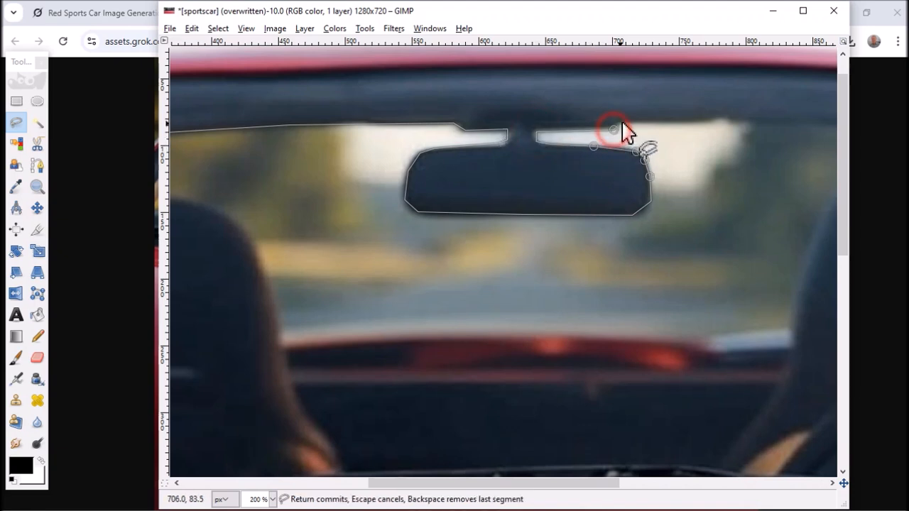
- Continue the Free Select outline from the mirror mount along the roof's inner edge and down the right windscreen pillar
left_click_drag(427, 483, 622, 490)
left_click(414, 128)
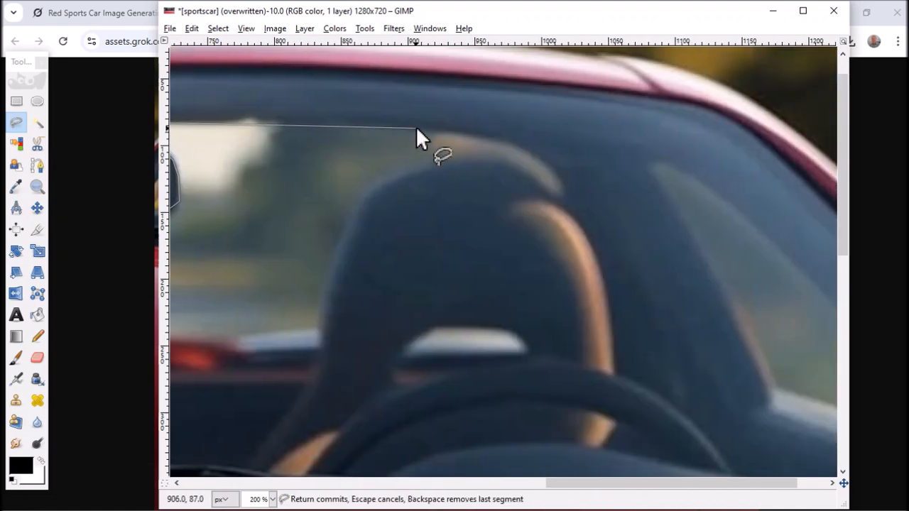
left_click(601, 147)
left_click(678, 162)
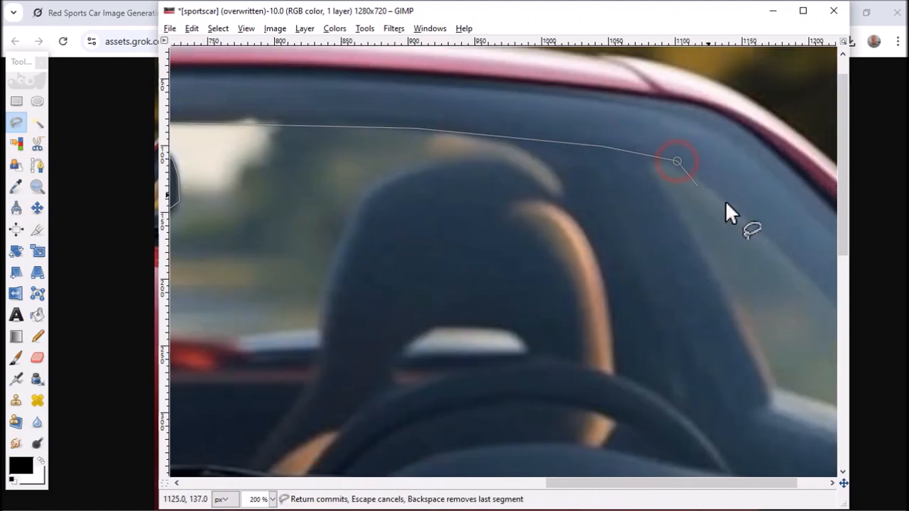
left_click(731, 207)
left_click_drag(641, 483, 750, 502)
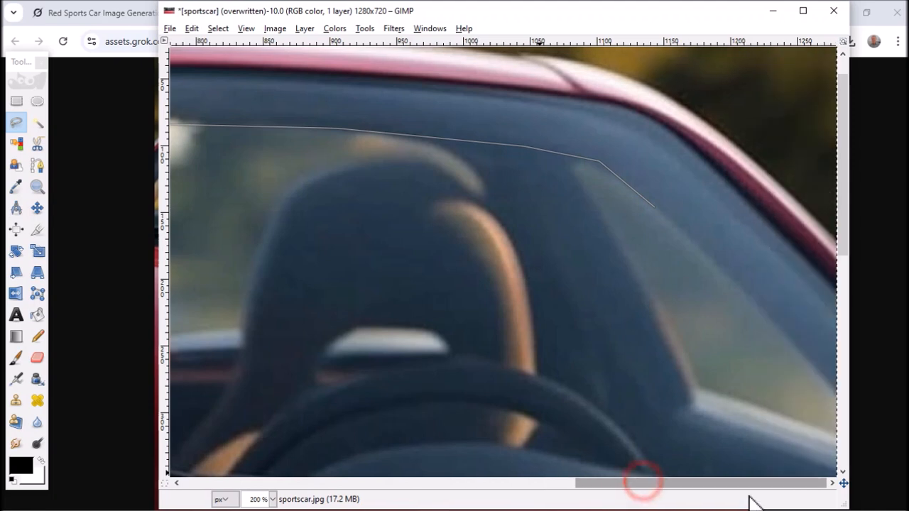
left_click(819, 369)
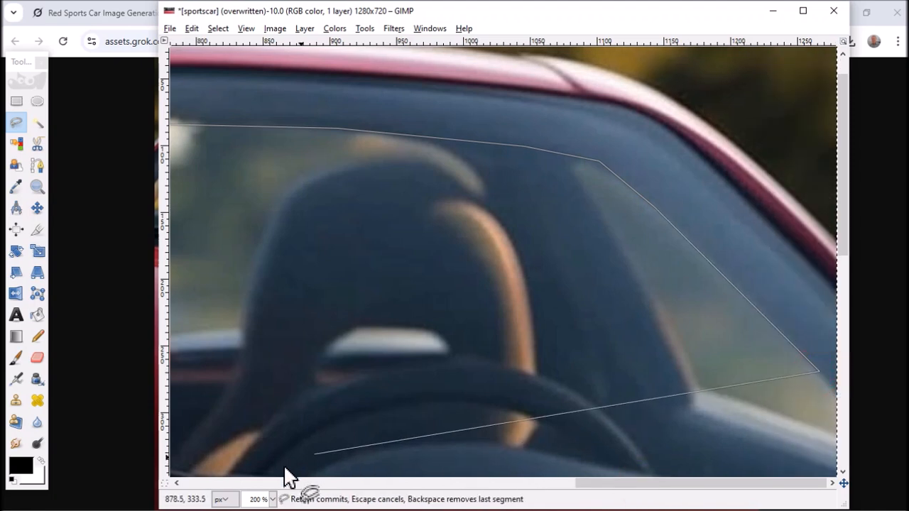
- Carry the Free Select outline past the image's right edge at 66.7% zoom and back in along the windscreen's lower-right edge
left_click(273, 500)
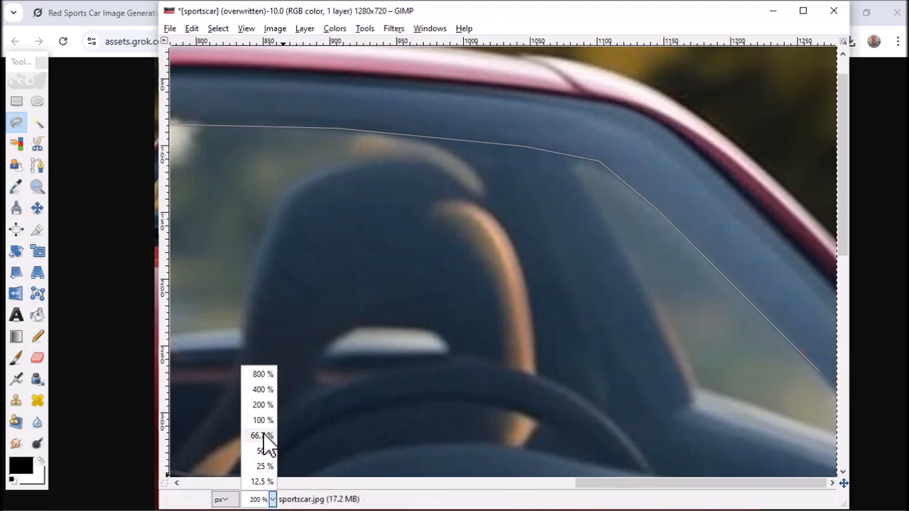
left_click(260, 433)
left_click(802, 252)
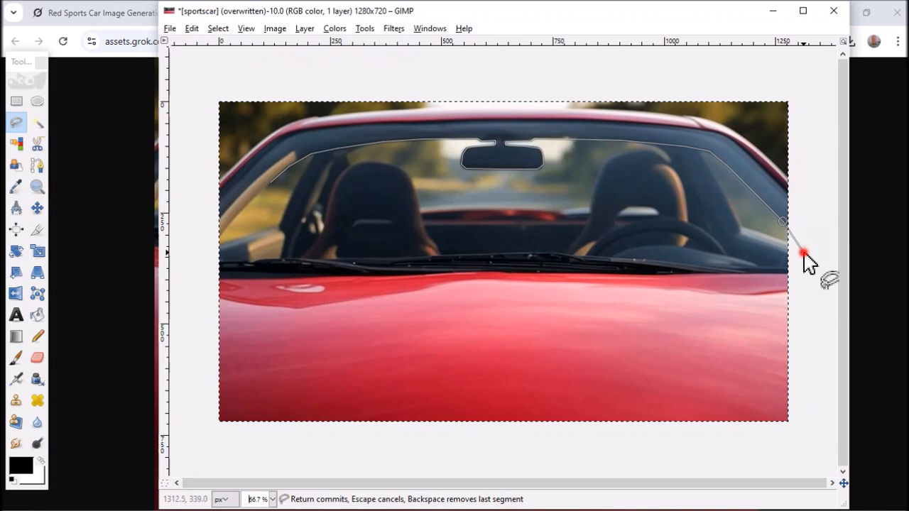
left_click(797, 267)
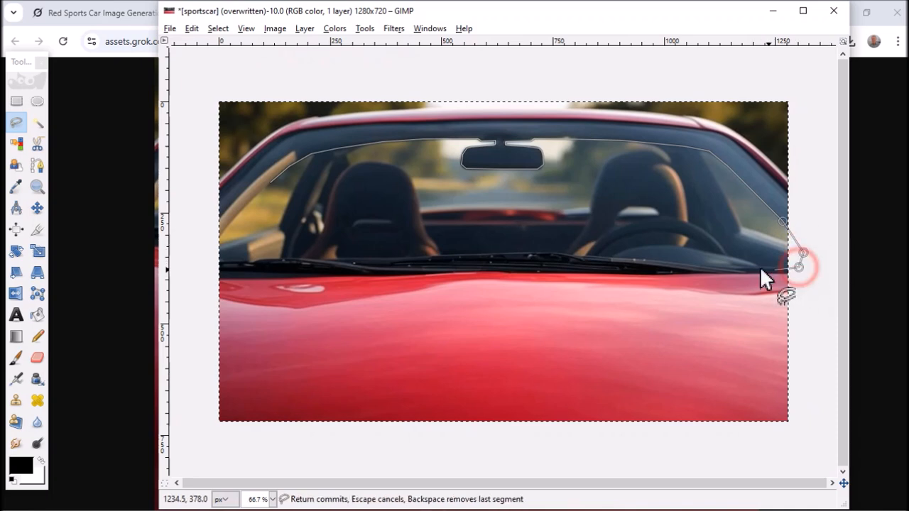
left_click(761, 269)
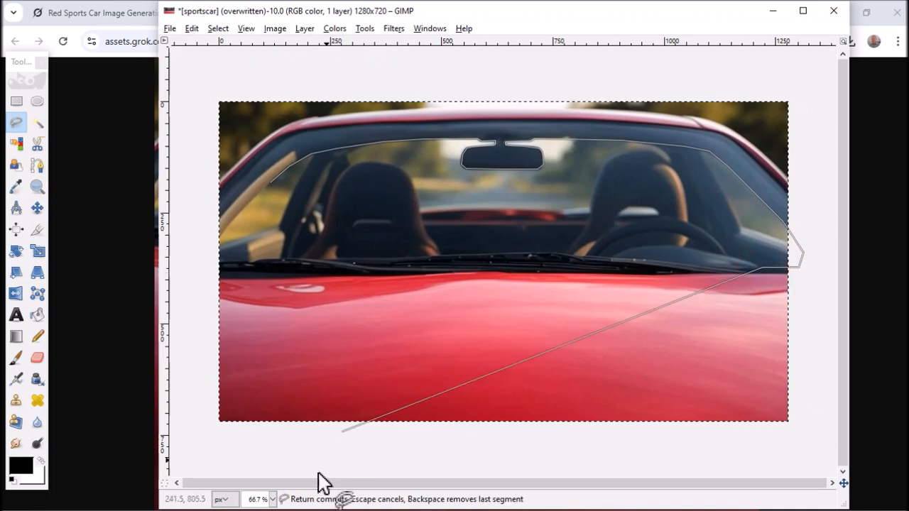
- Extend the Free Select outline at 200% zoom along the dashboard top to the right base of the steering wheel
left_click(273, 499)
left_click(263, 405)
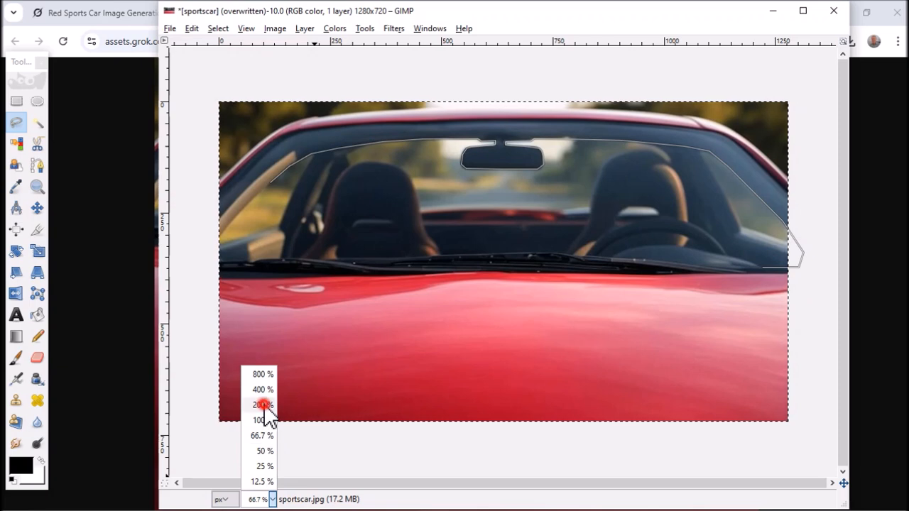
mouse_move(572, 489)
left_mouse_down()
mouse_move(695, 490)
mouse_move(781, 448)
left_mouse_up()
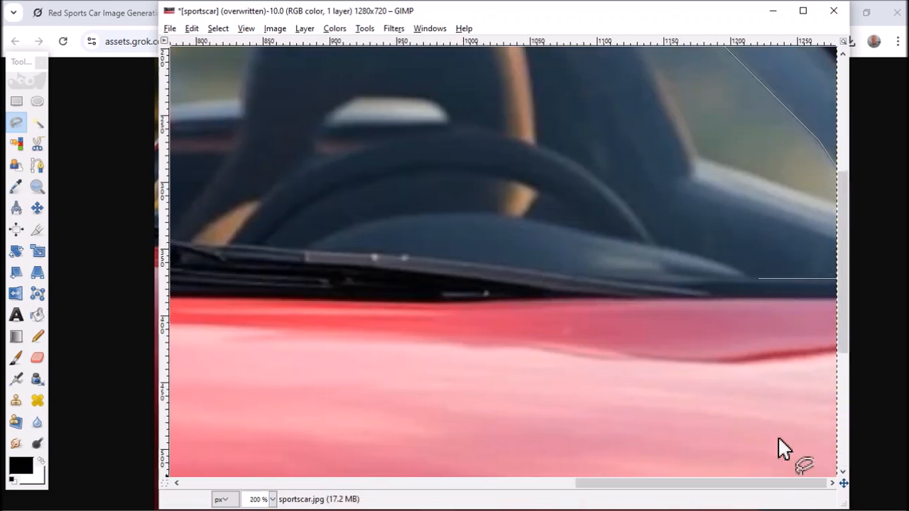
left_click(726, 265)
left_click(671, 253)
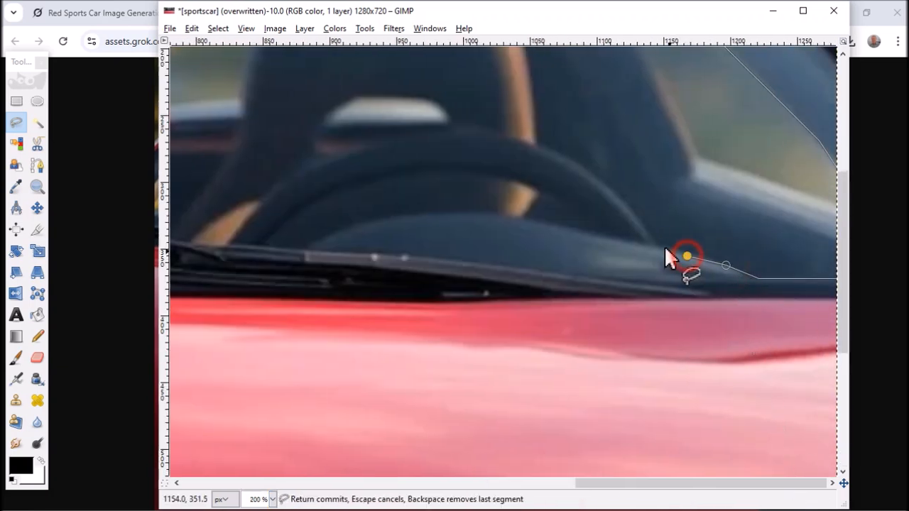
left_click(653, 246)
- Trace the Free Select outline over the steering wheel's outer rim, from its right base to its left base
left_click(641, 221)
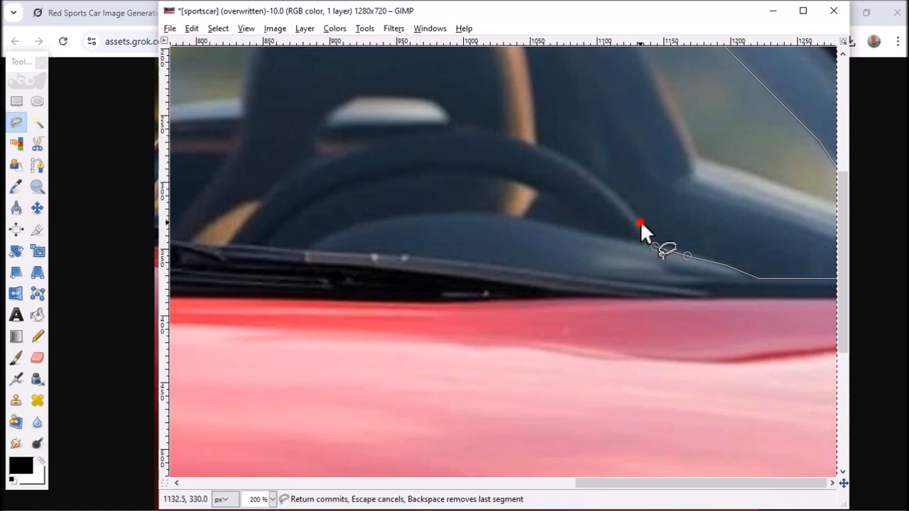
left_click(615, 194)
left_click(577, 166)
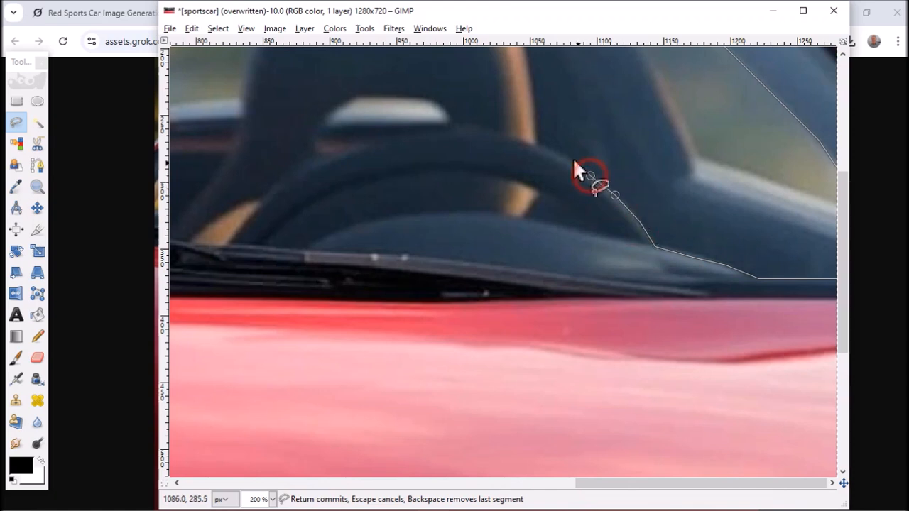
left_click(545, 148)
left_click(500, 134)
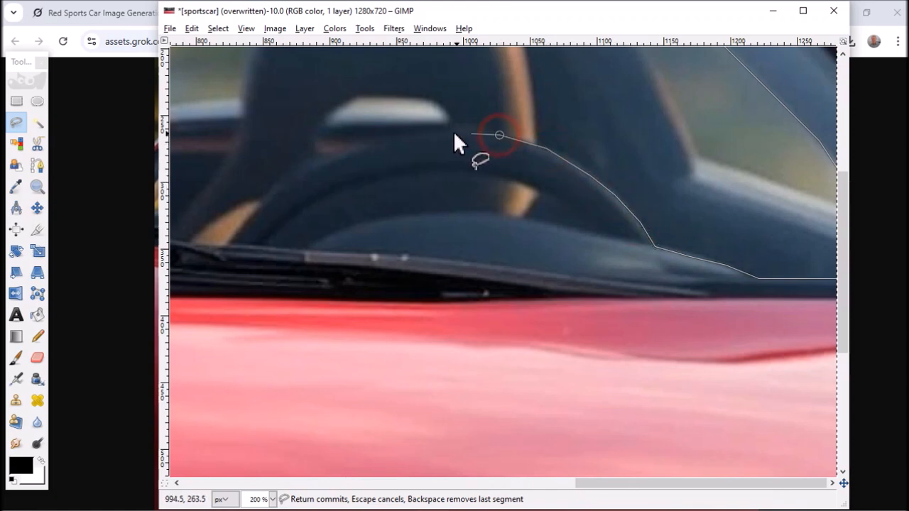
left_click(448, 130)
left_click(384, 140)
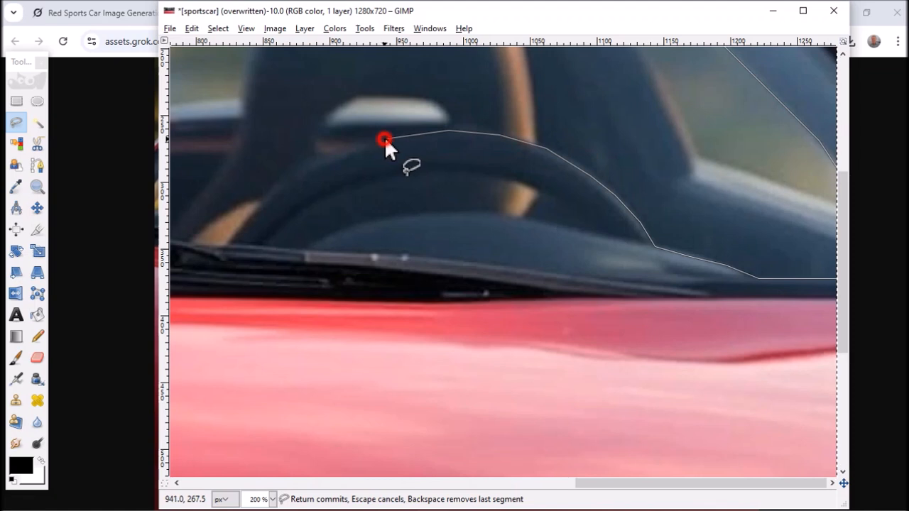
left_click(336, 152)
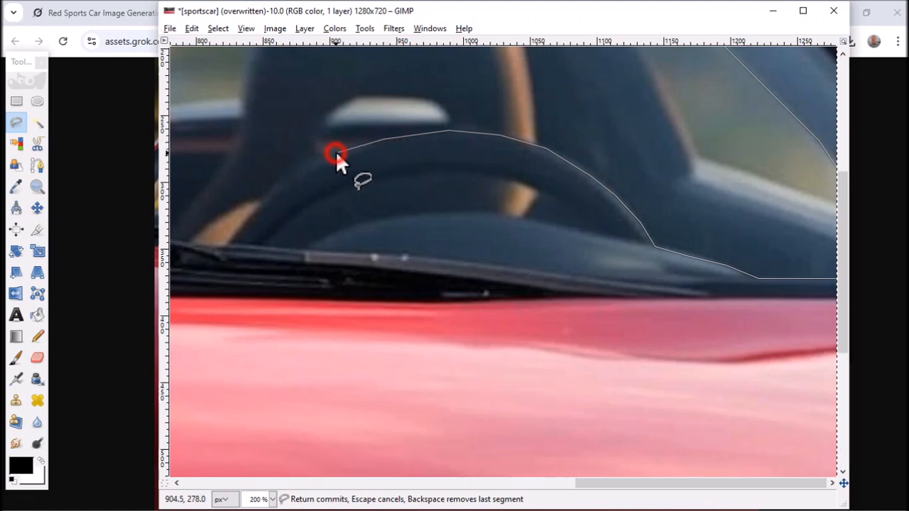
left_click(288, 177)
left_click(261, 203)
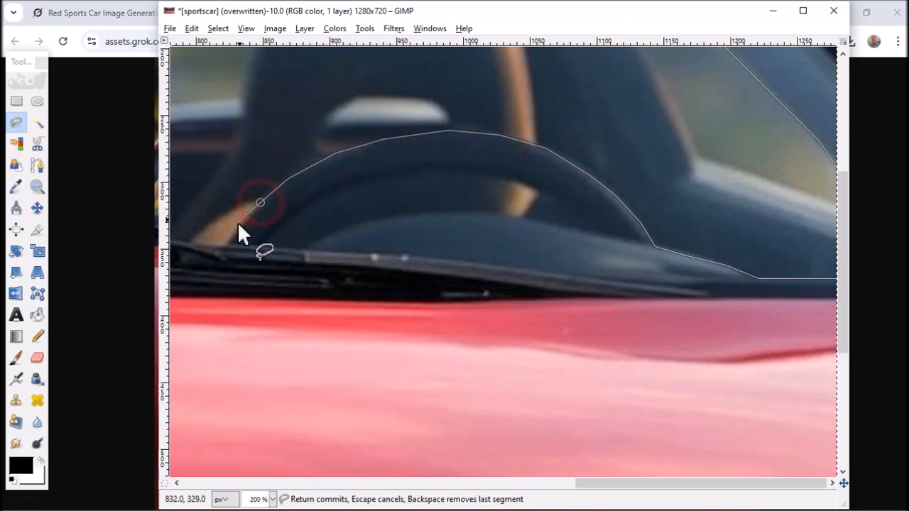
left_click(229, 245)
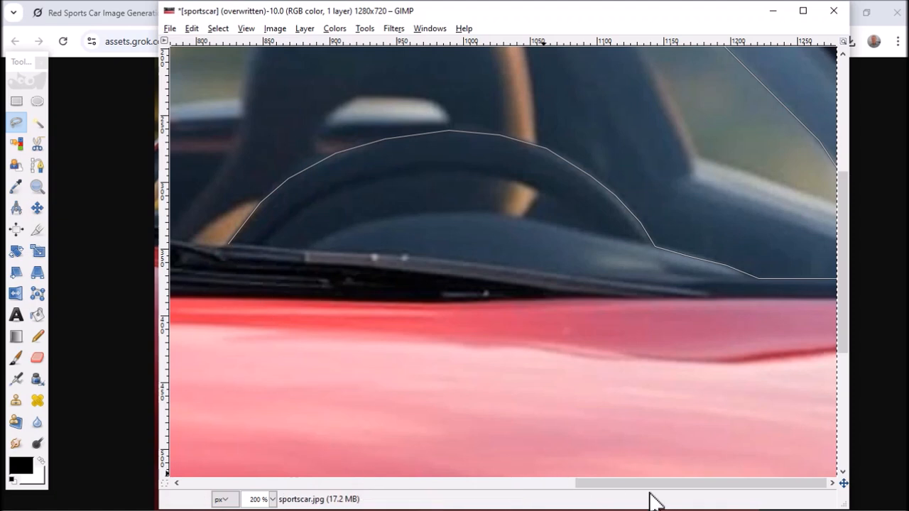
- Continue the Free Select outline along the top of the wipers from the steering wheel to below the left seat
left_click_drag(647, 485, 512, 483)
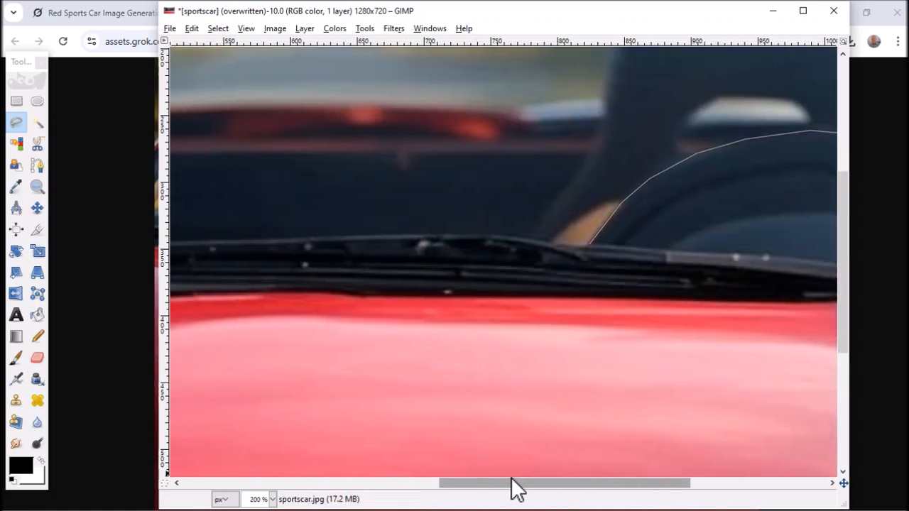
left_click(509, 235)
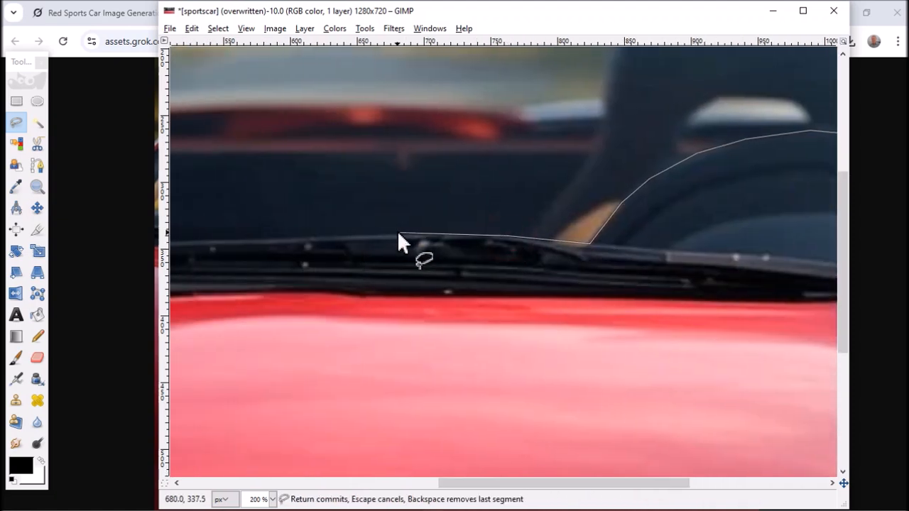
left_click(397, 234)
left_click(281, 239)
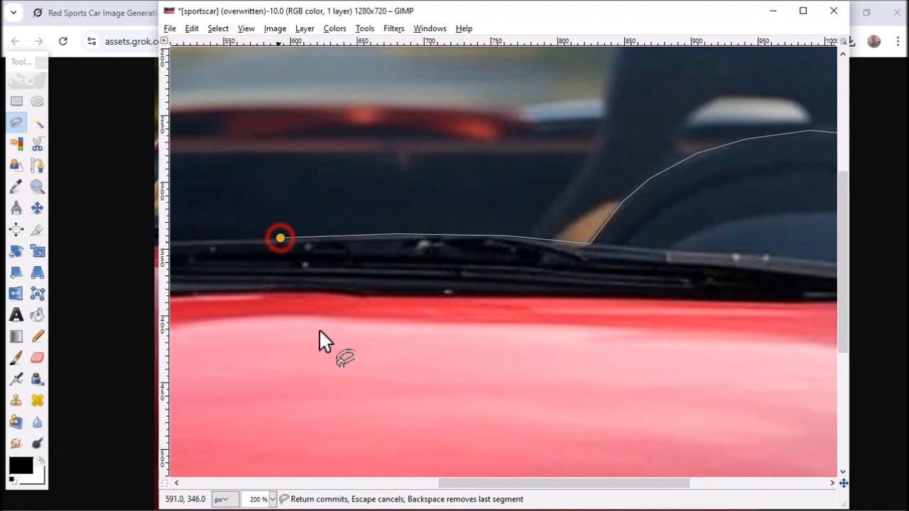
left_click_drag(534, 490, 394, 490)
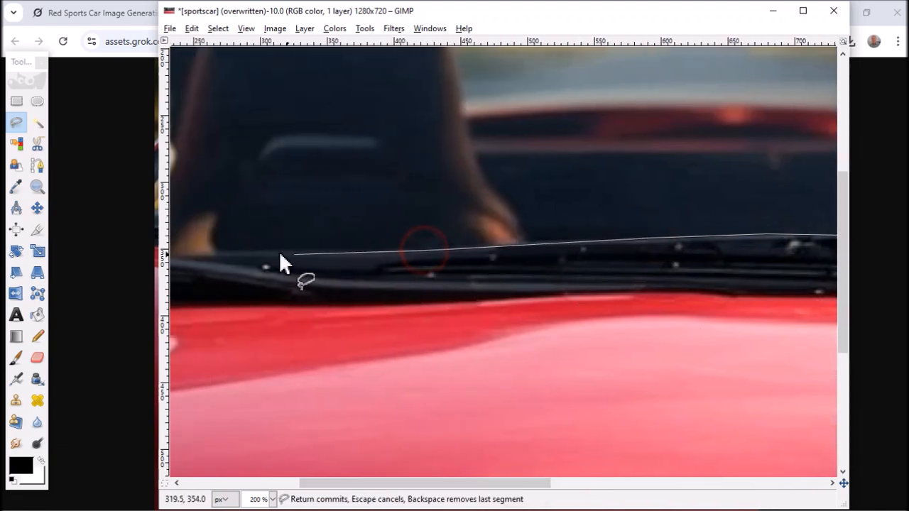
left_click(242, 250)
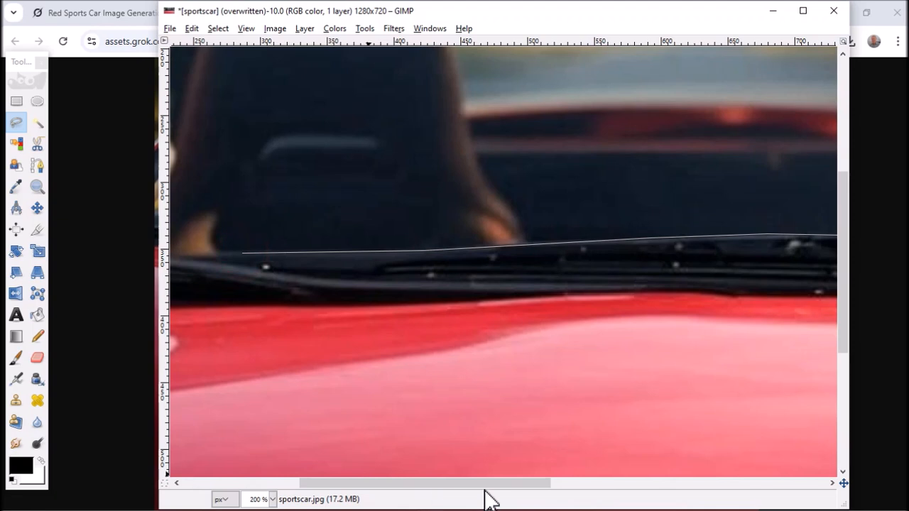
- Carry the Free Select outline along the windscreen's lower-left edge, over the wiper, to near the image's left edge
left_click_drag(485, 489, 300, 474)
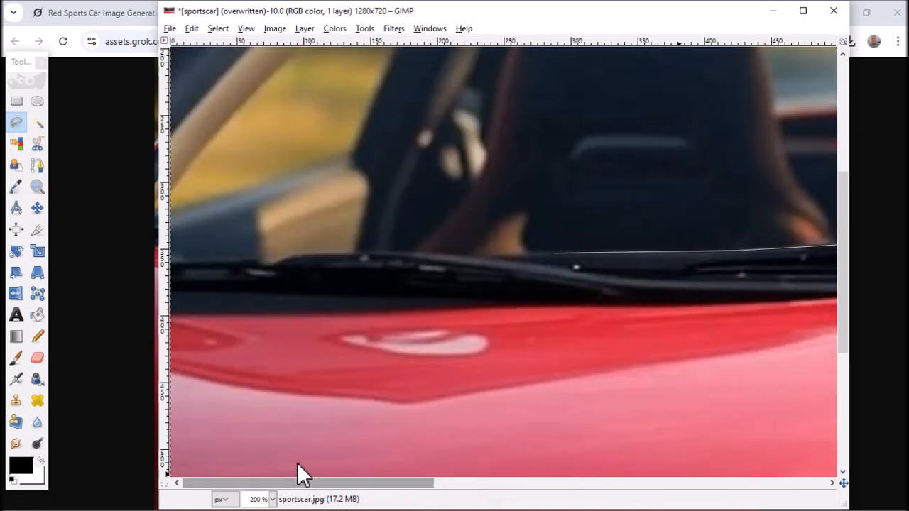
left_click(462, 257)
left_click(373, 252)
left_click(299, 254)
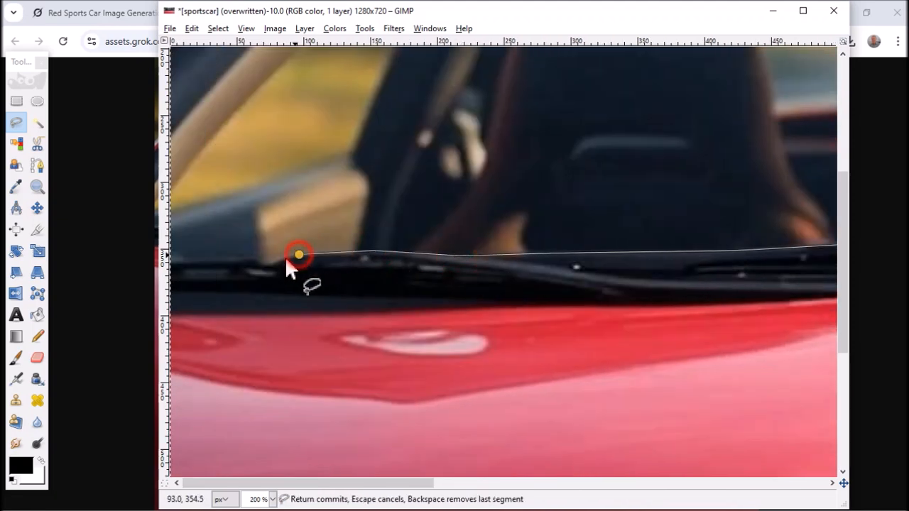
left_click(270, 263)
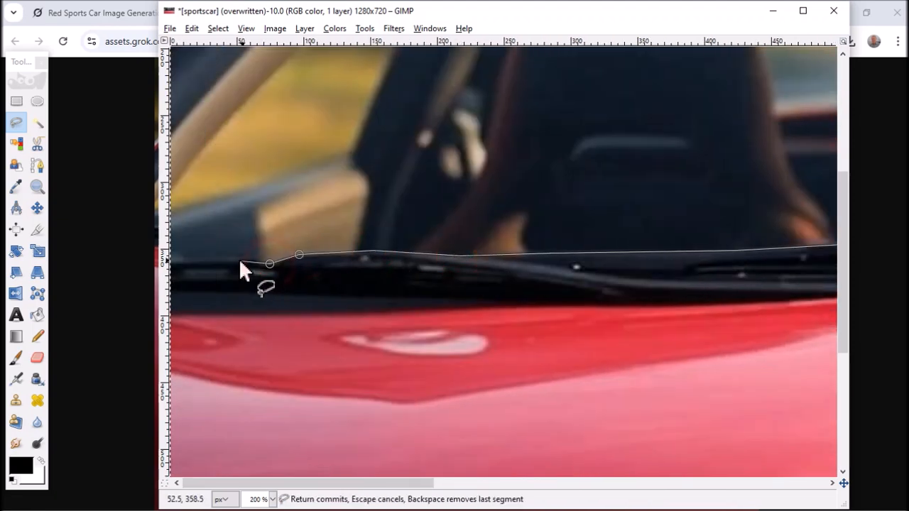
left_click(184, 258)
- Take the Free Select outline outside the image's left edge at 66.7% zoom and back in at the pale pillar's lower end
left_click(272, 499)
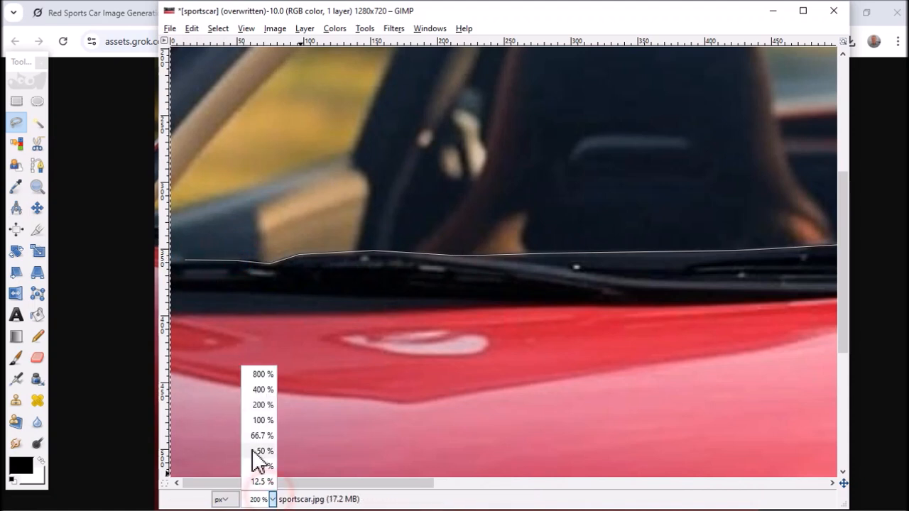
left_click(260, 435)
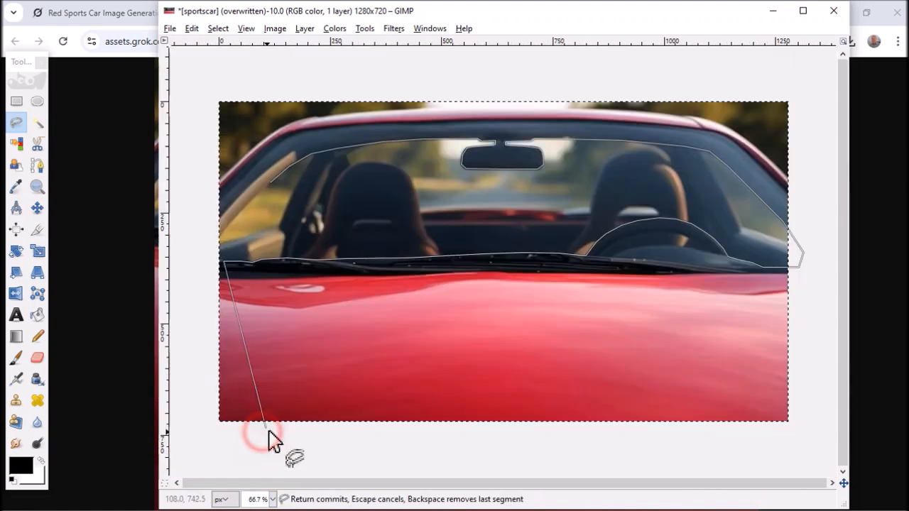
left_click(189, 264)
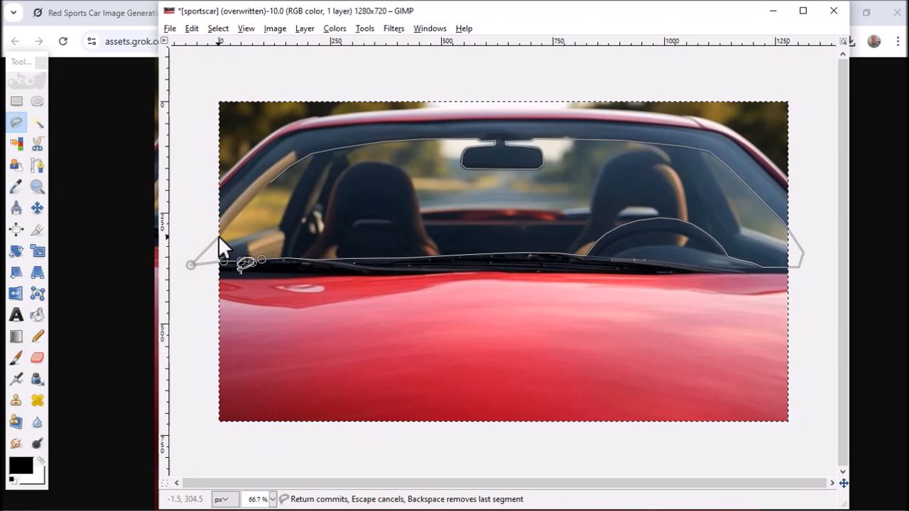
left_click(222, 232)
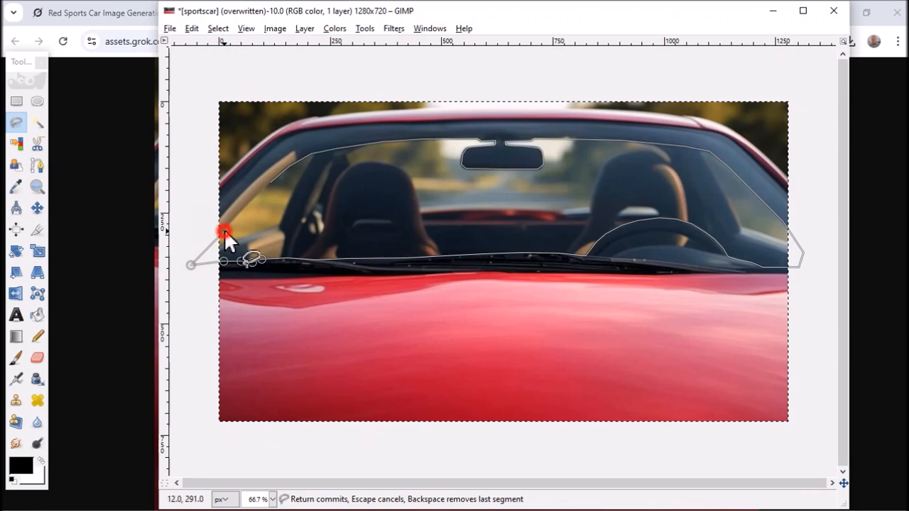
- Trace up the pale pillar's inner edge at 200% zoom and close the Free Select outline at its starting point
left_click(272, 499)
left_click(267, 404)
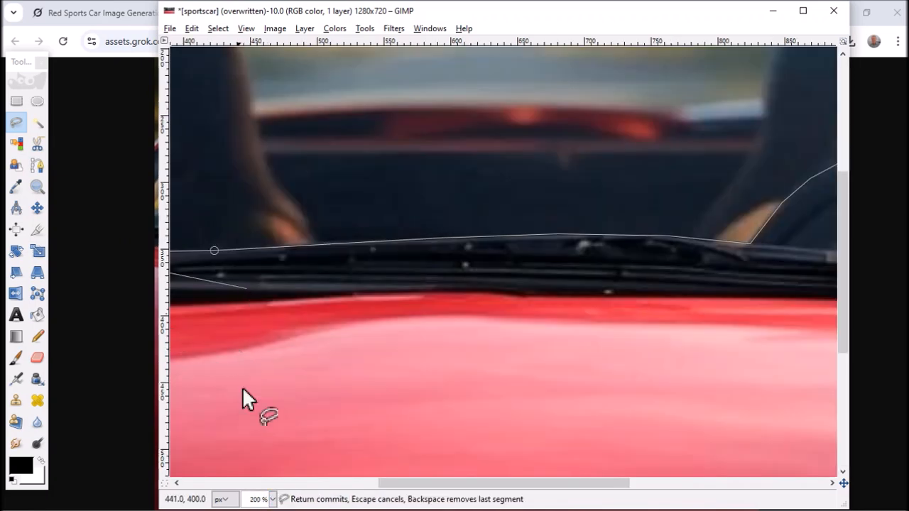
left_click_drag(399, 484, 135, 484)
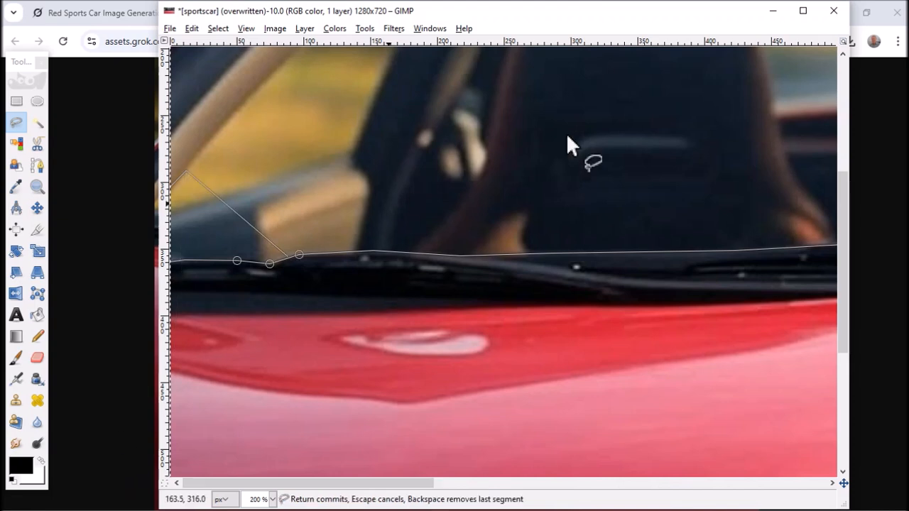
scroll(596, 145, "up", 5)
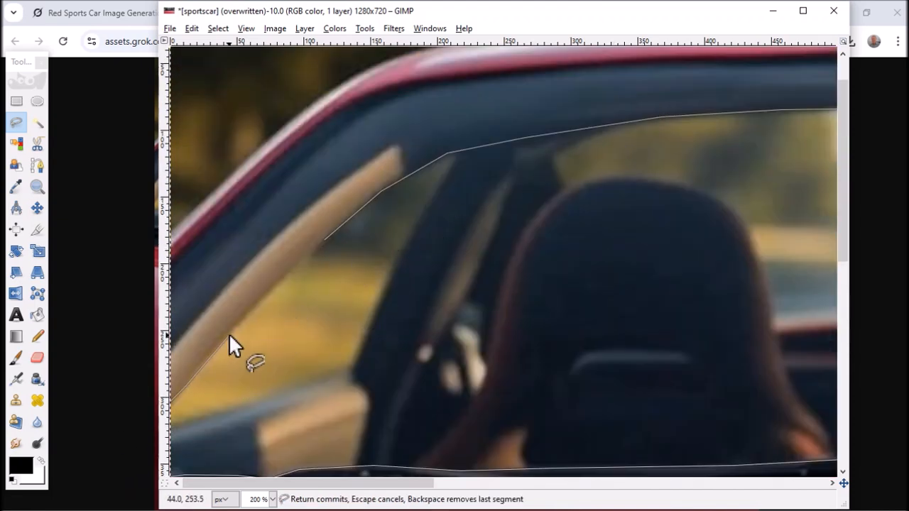
left_click(229, 333)
left_click(287, 271)
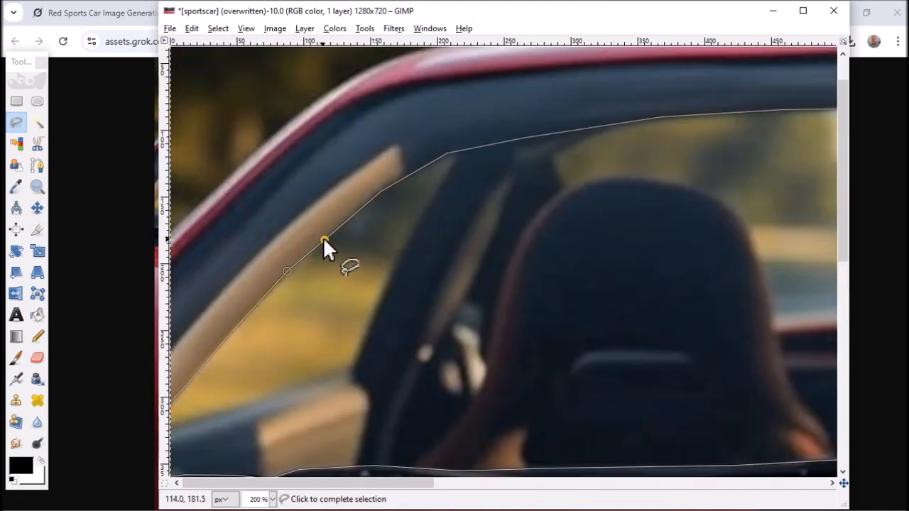
left_click(324, 239)
left_click(272, 499)
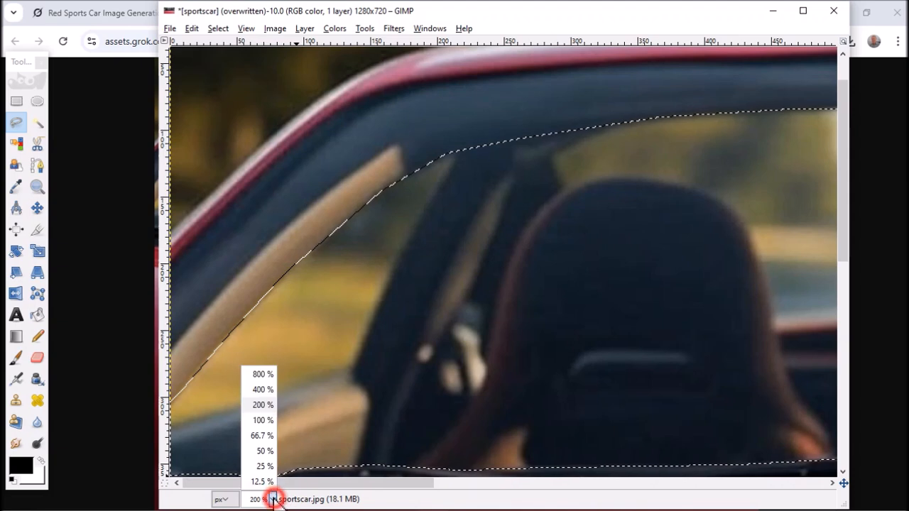
- Delete the windscreen area inside the Free Select outline to transparency and clear the selection
left_click(266, 426)
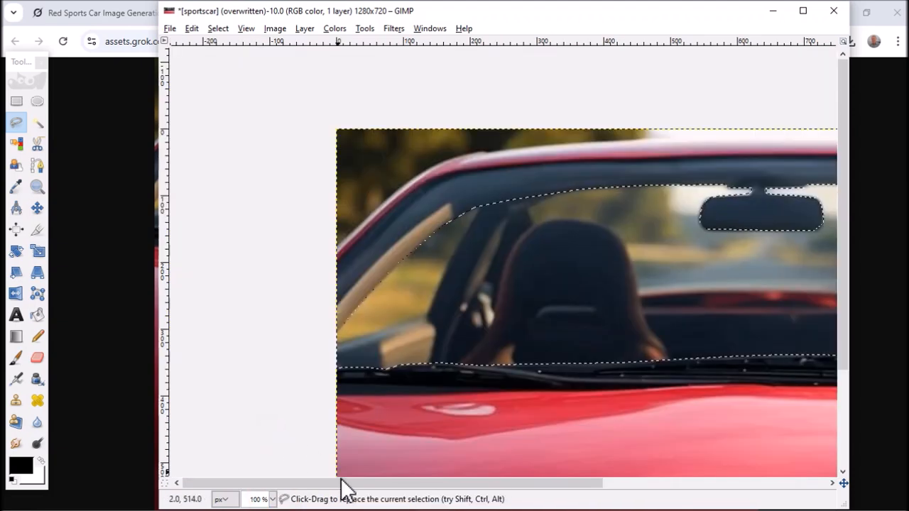
left_click_drag(355, 482, 377, 507)
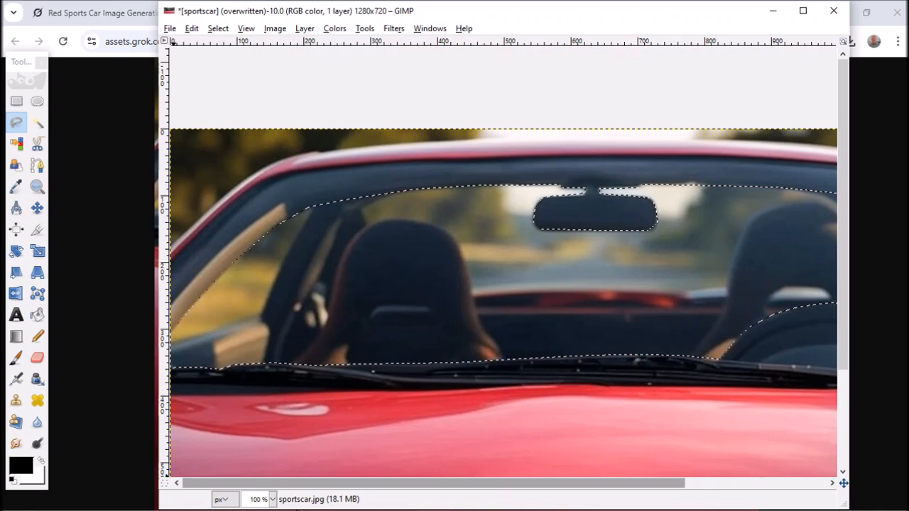
mouse_move(297, 509)
left_mouse_down()
mouse_move(407, 509)
mouse_move(313, 510)
left_mouse_up()
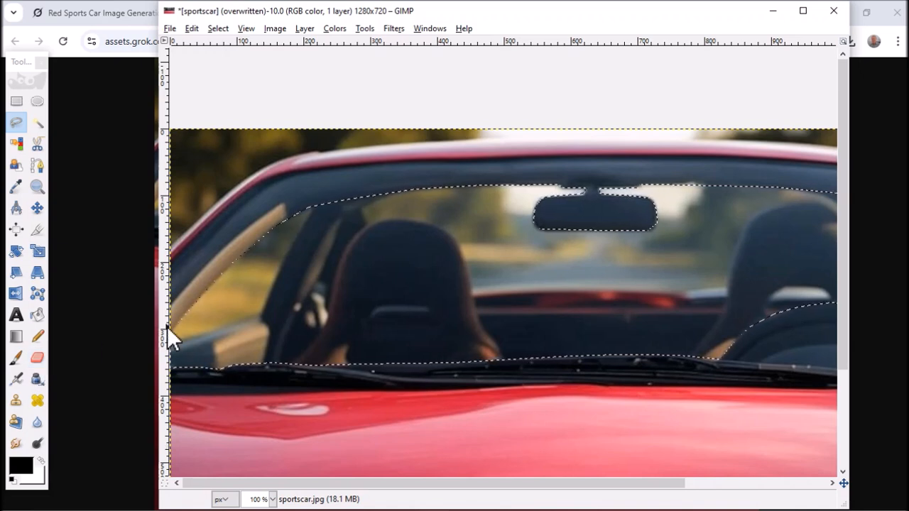
key("Delete")
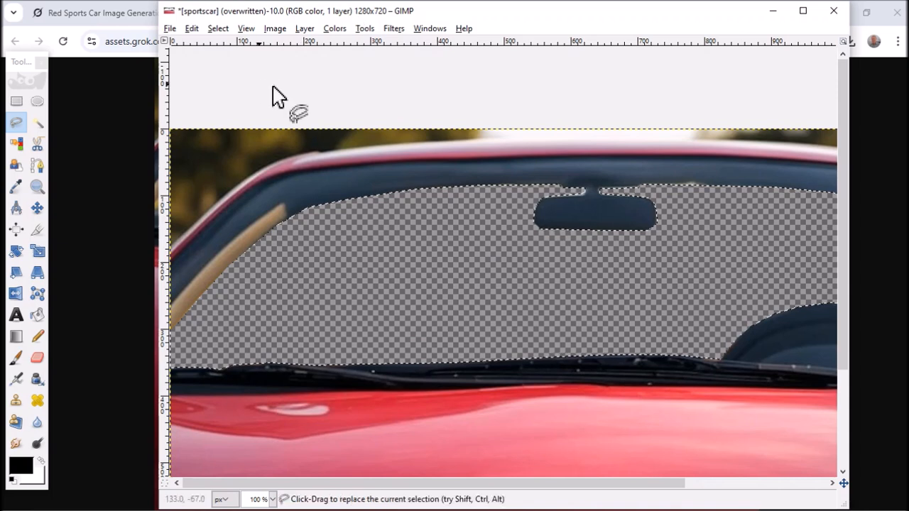
left_click(272, 499)
left_click(272, 434)
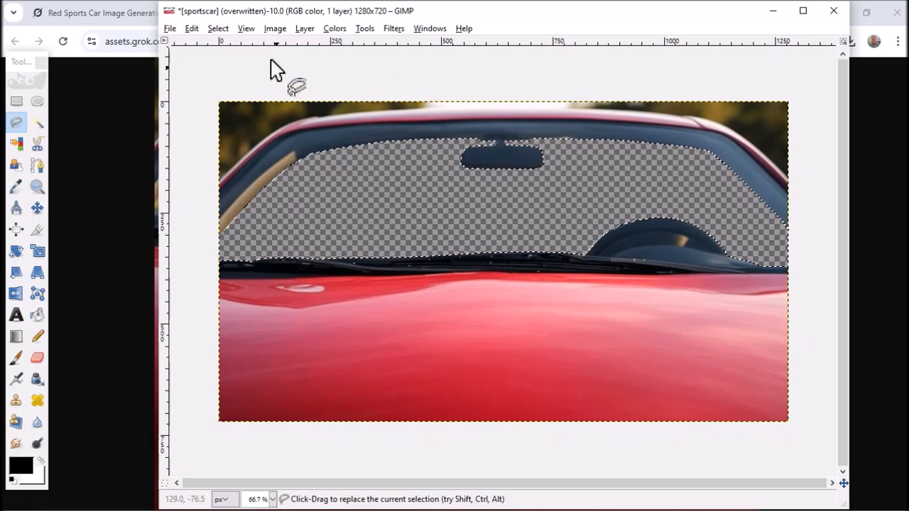
left_click(217, 28)
left_click(235, 63)
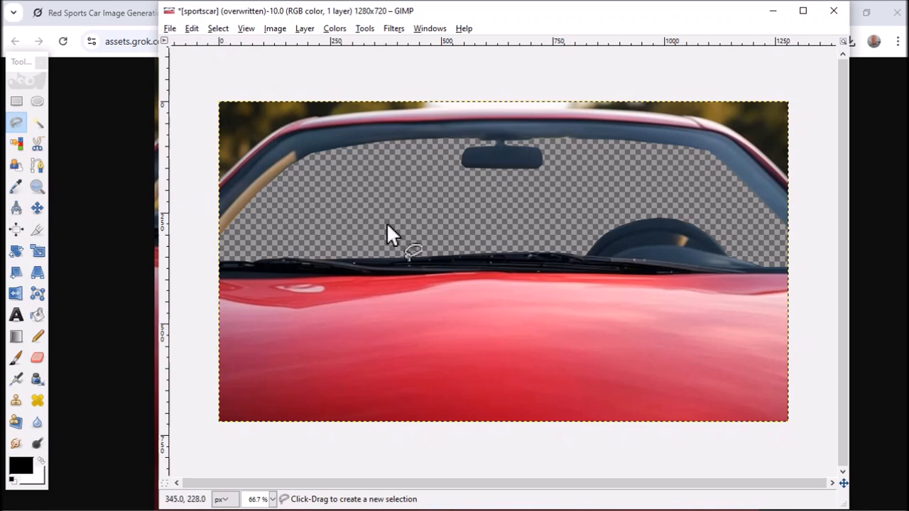
- Export the cut-out image to the Pictures folder as sportscar.png with the default PNG options
left_click(171, 28)
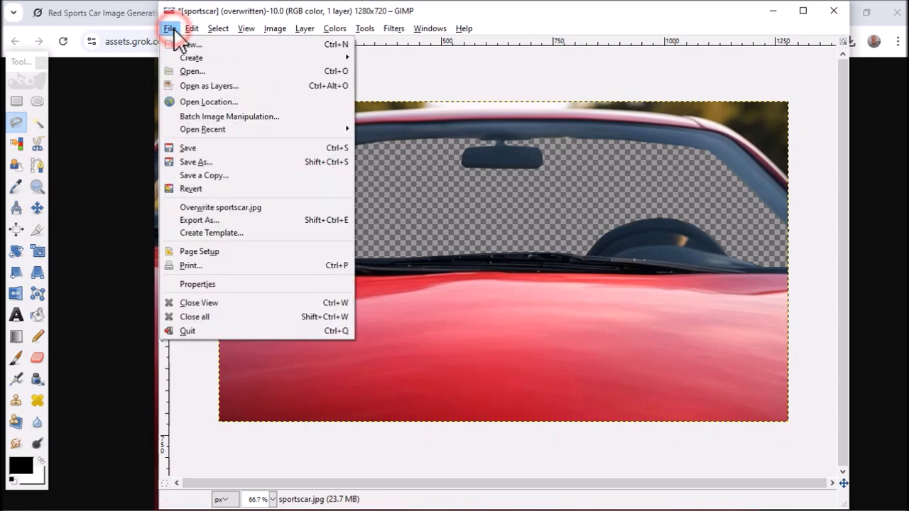
left_click(222, 220)
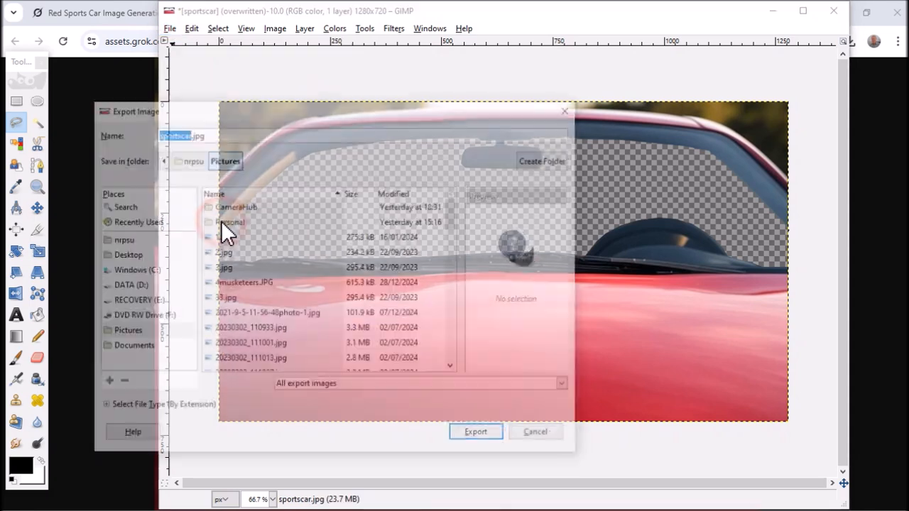
left_click(222, 134)
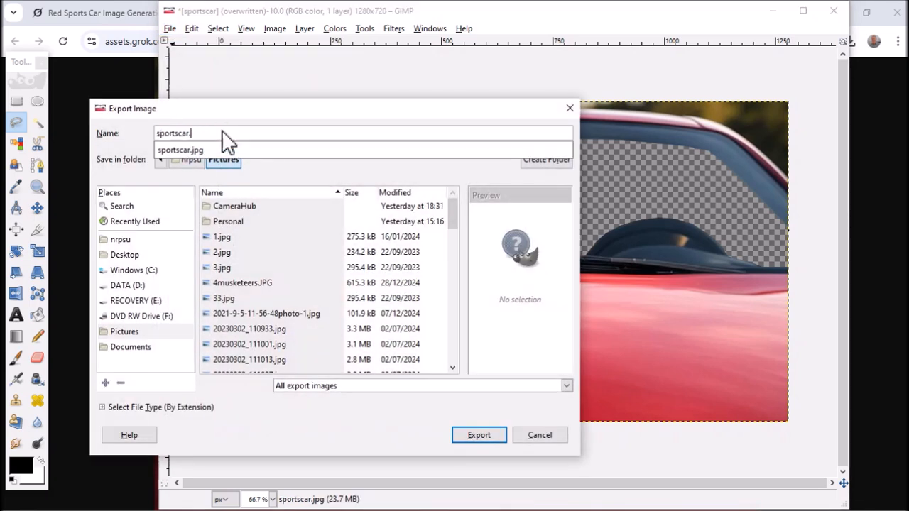
type("png")
left_click(490, 436)
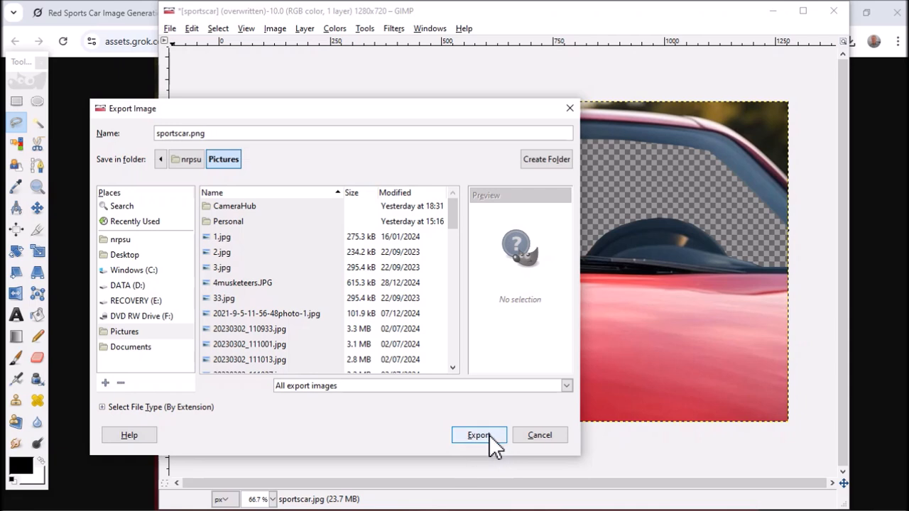
left_click(488, 435)
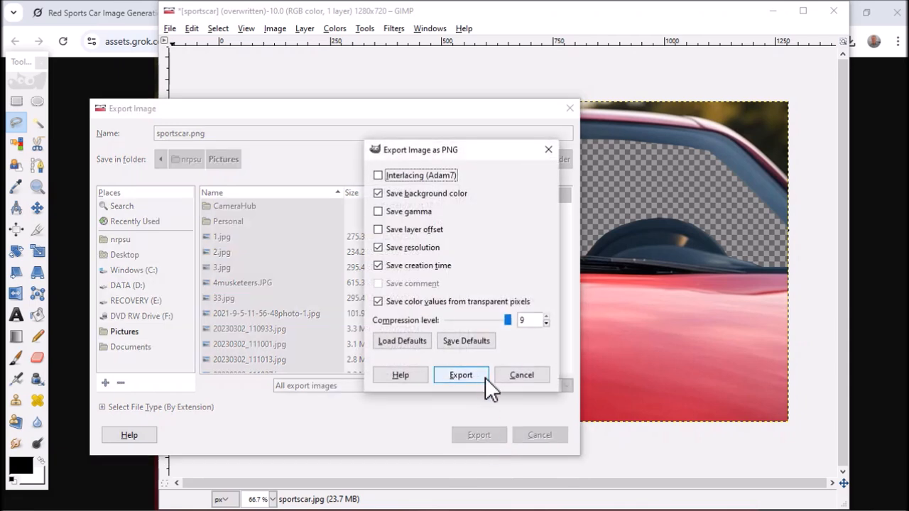
left_click(462, 375)
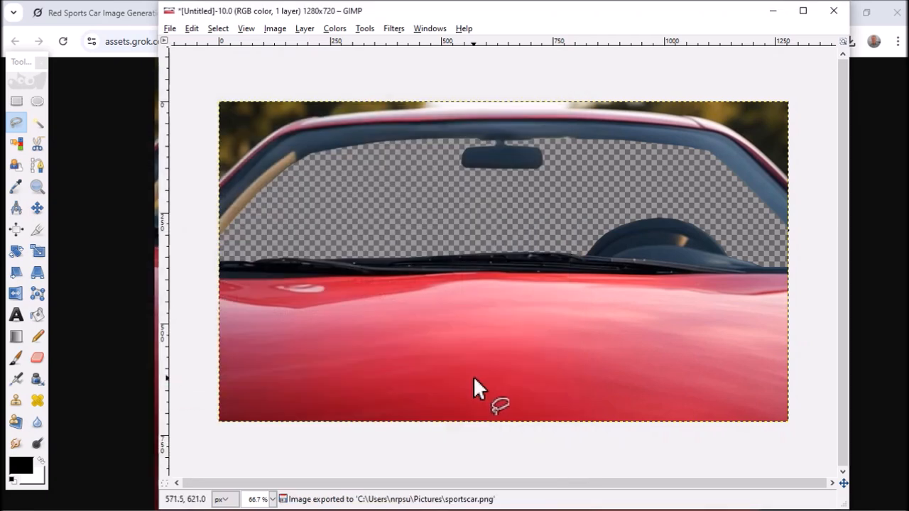
- Switch to the Pictures folder in File Explorer and compare sportscar.jpg with sportscar.png in the image viewer
key("alt+Tab")
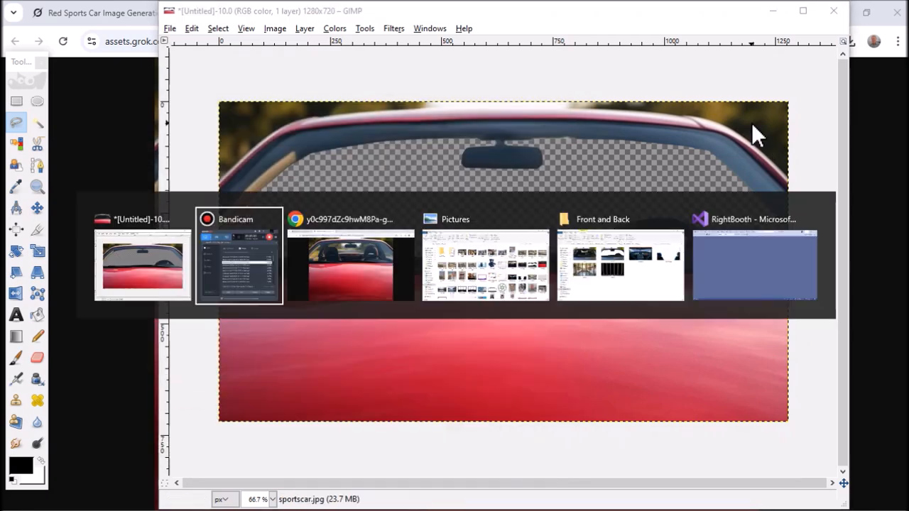
key("alt+Tab")
key("alt+Tab")
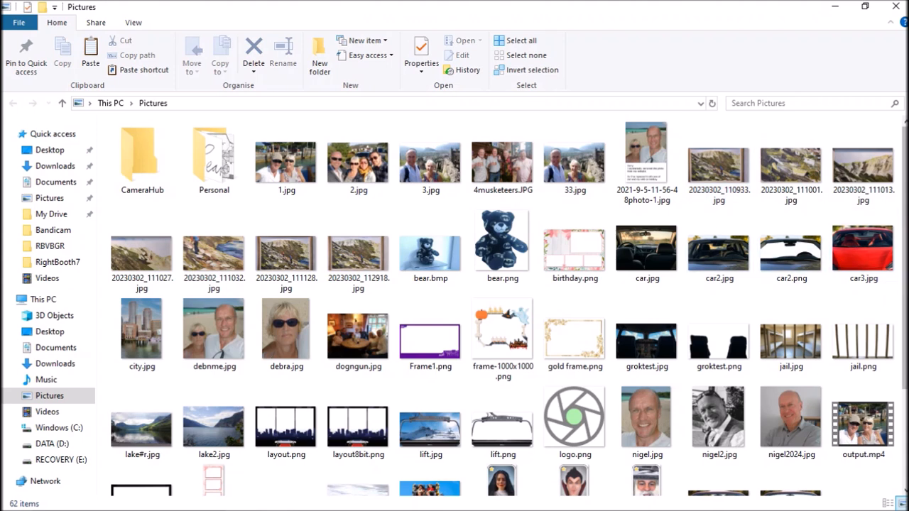
scroll(896, 254, "down", 3)
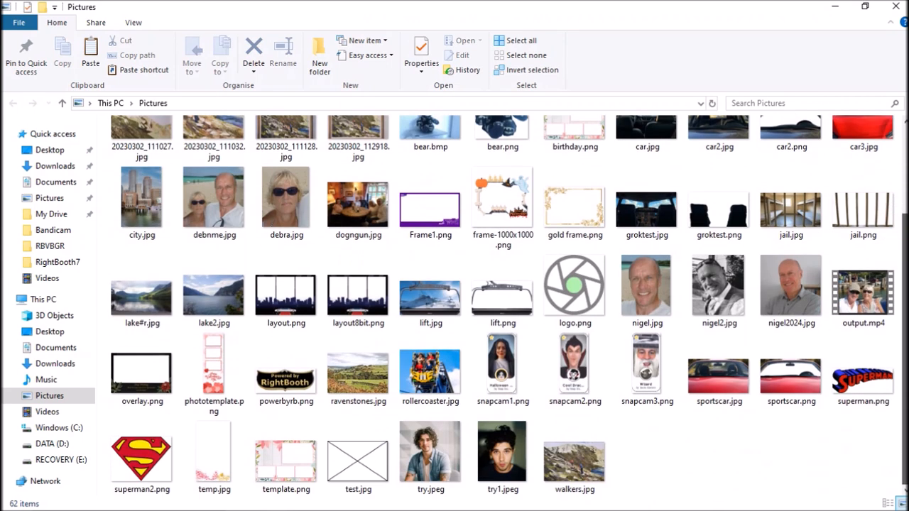
left_click(728, 387)
double_click(727, 383)
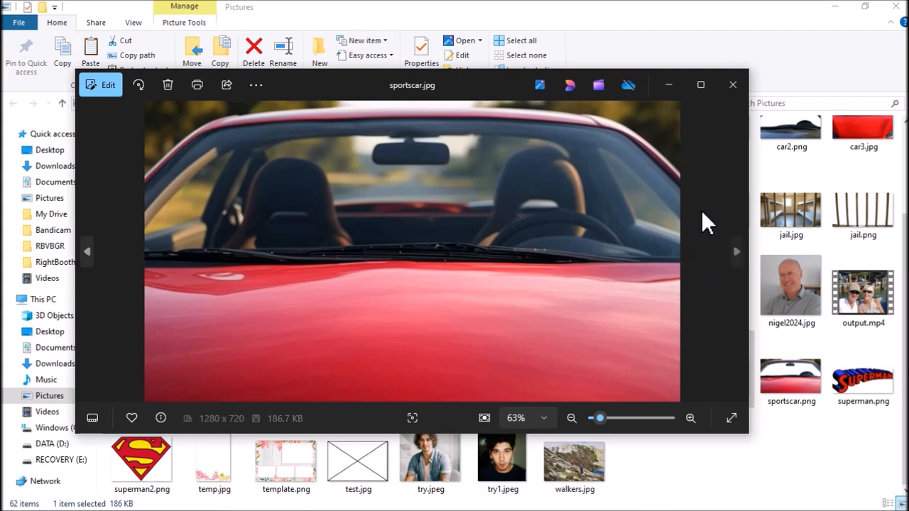
left_click(737, 252)
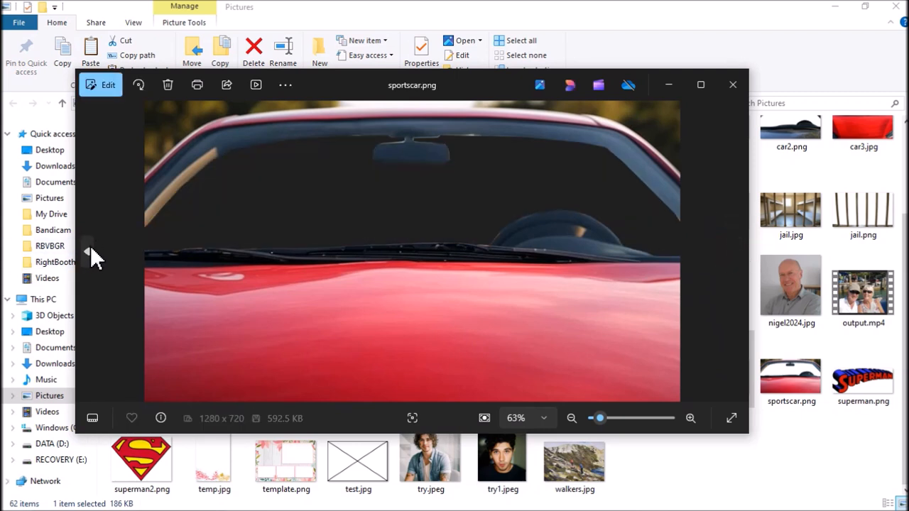
left_click(91, 248)
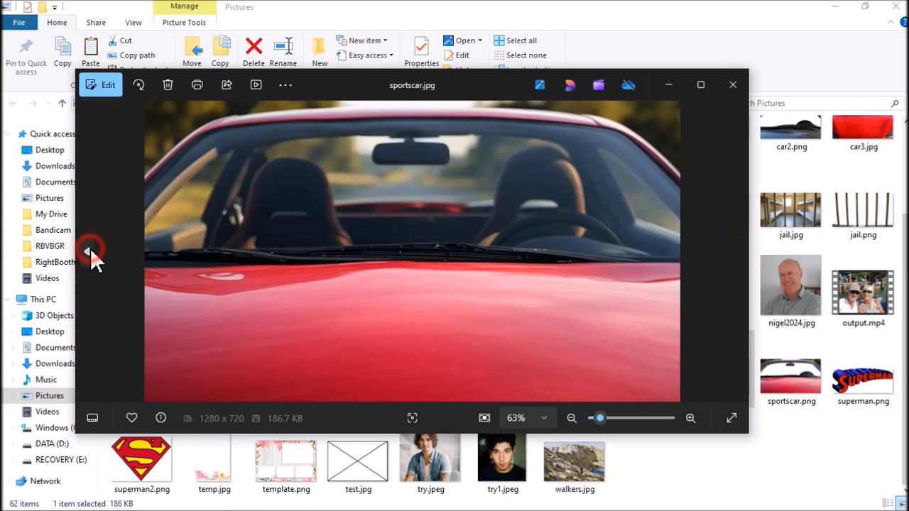
left_click(736, 252)
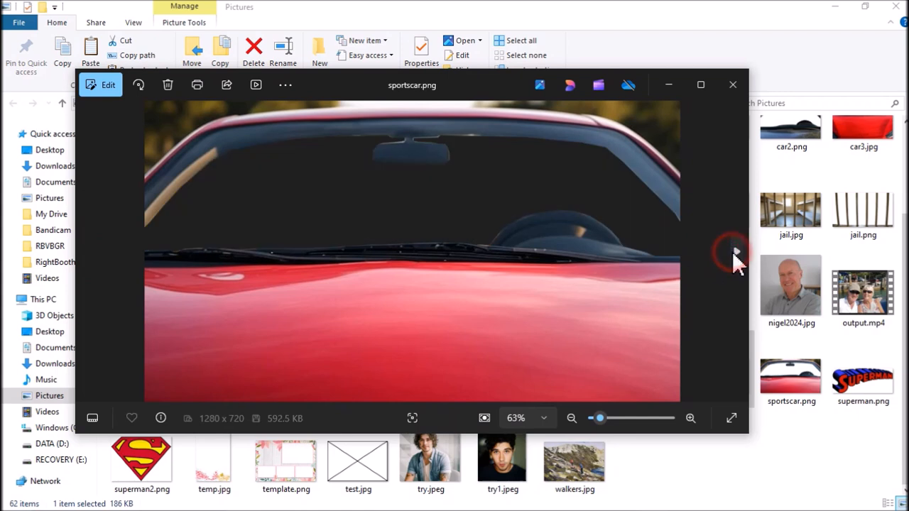
left_click(733, 84)
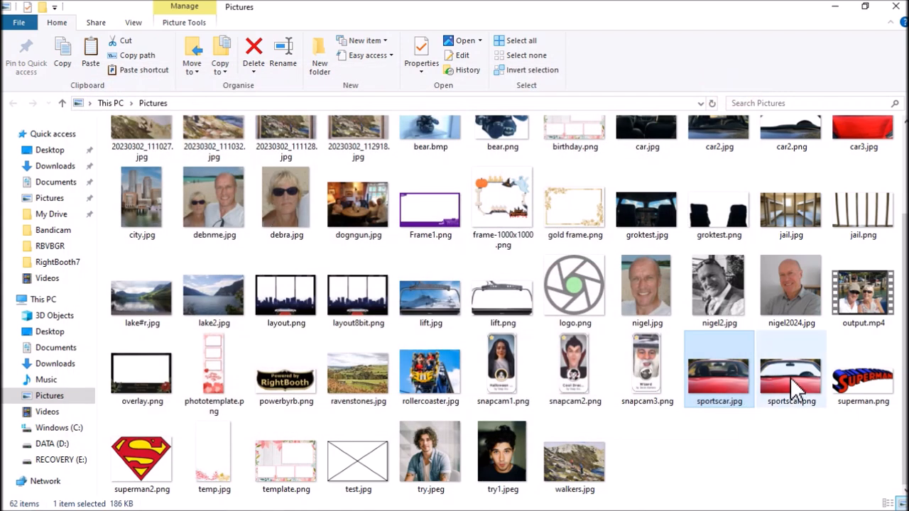
- Copy sportscar.jpg and sportscar.png into the RightBooth7 Library's Images > Backgrounds > Front and Back folder
left_click(787, 376, "ctrl")
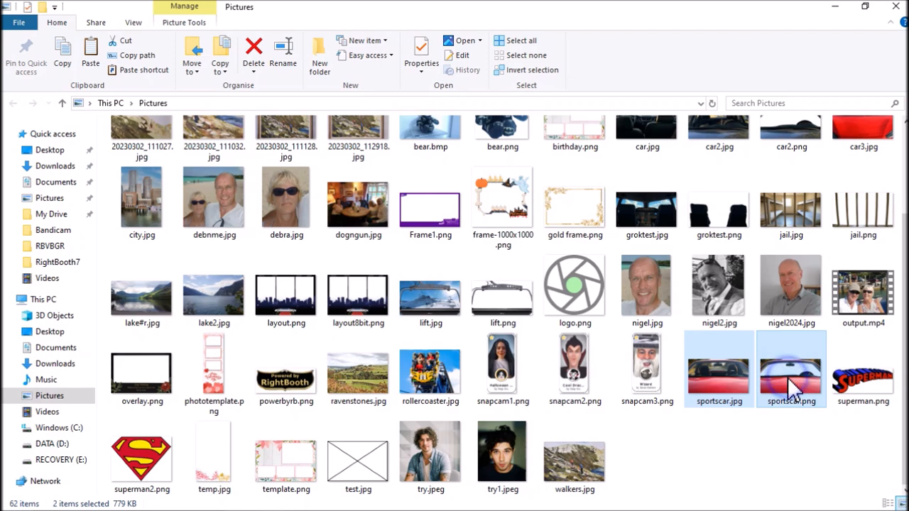
right_click(787, 377)
left_click(778, 285)
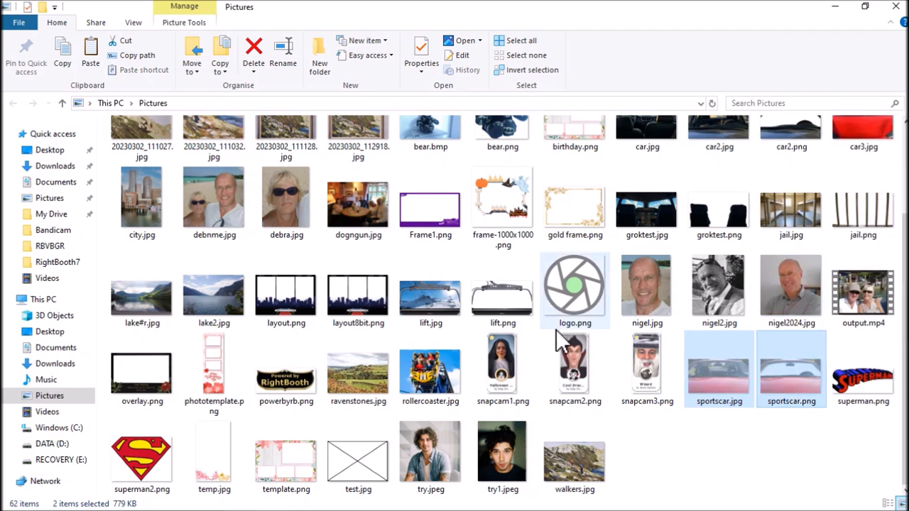
key("alt+Tab")
key("alt+Tab")
key("alt+Tab")
key("alt+Tab")
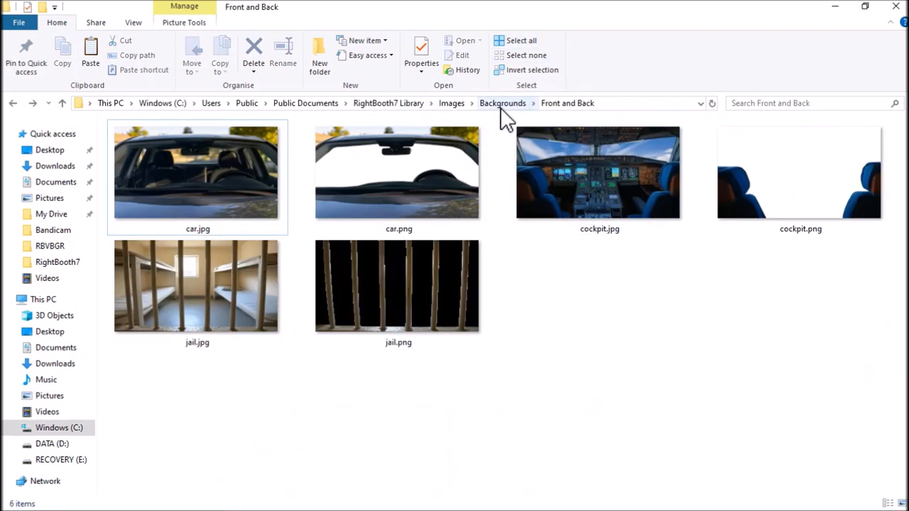
right_click(556, 307)
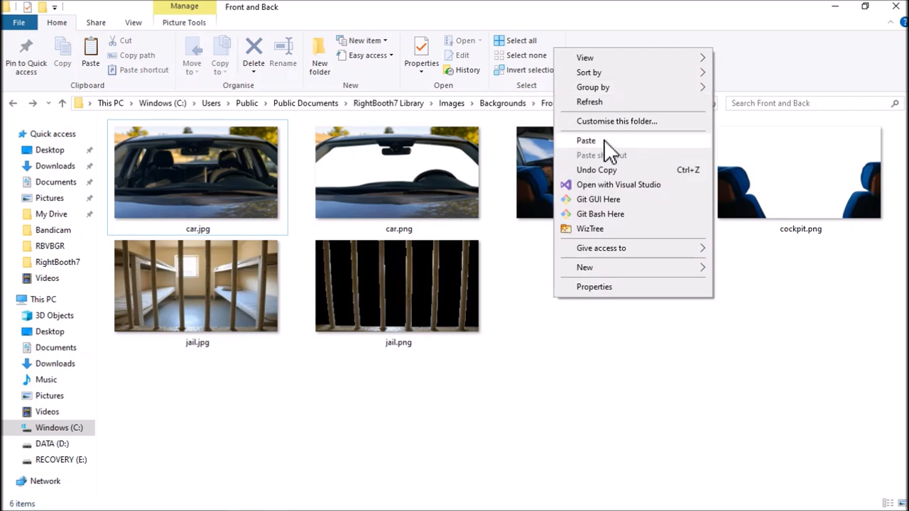
left_click(586, 141)
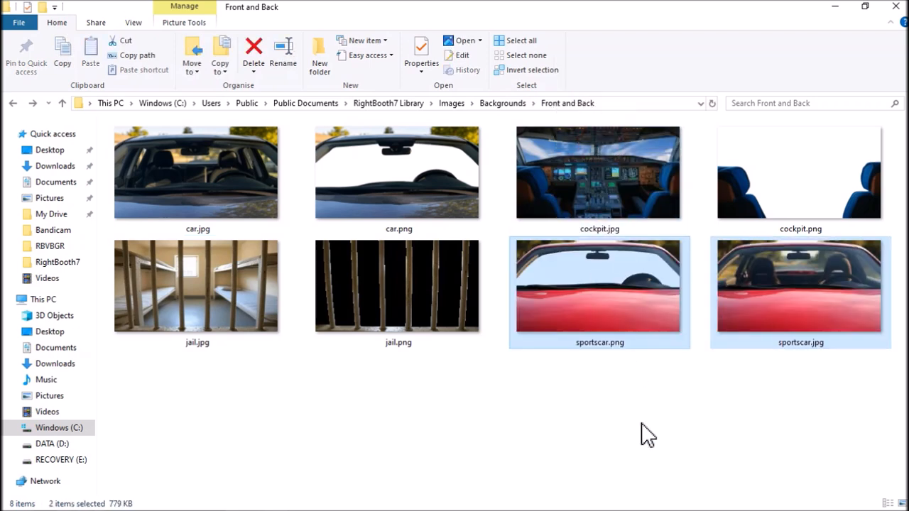
left_click(637, 425)
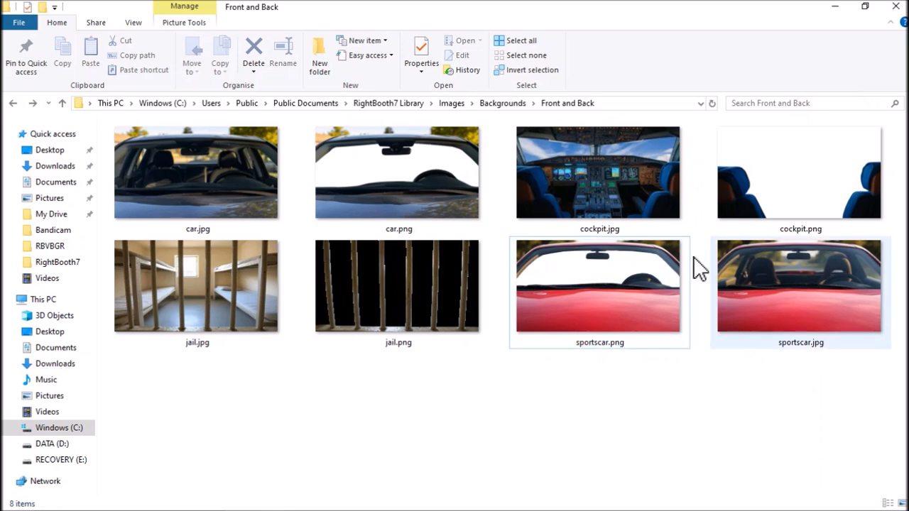
- Switch to RightBooth's Screen Editor and replace the full car image with the sportscar.jpg picture from Front and Back
key("alt+Tab")
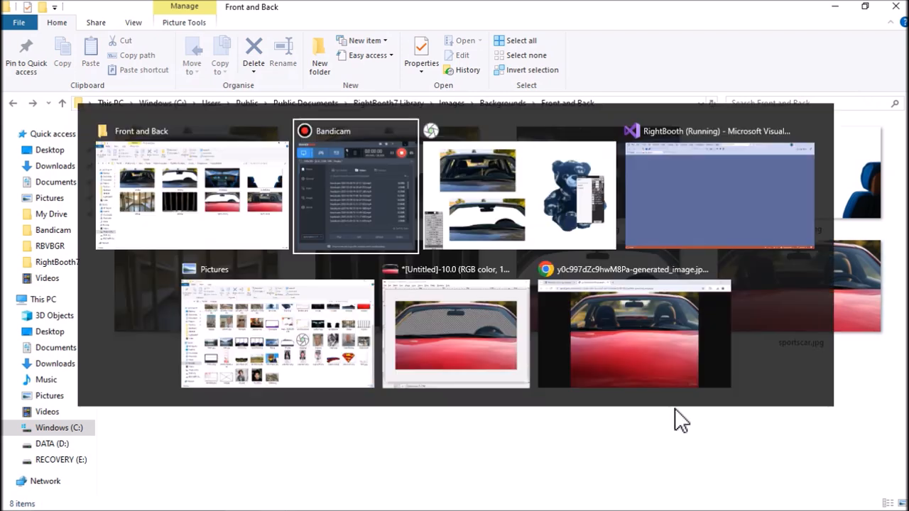
key("Tab")
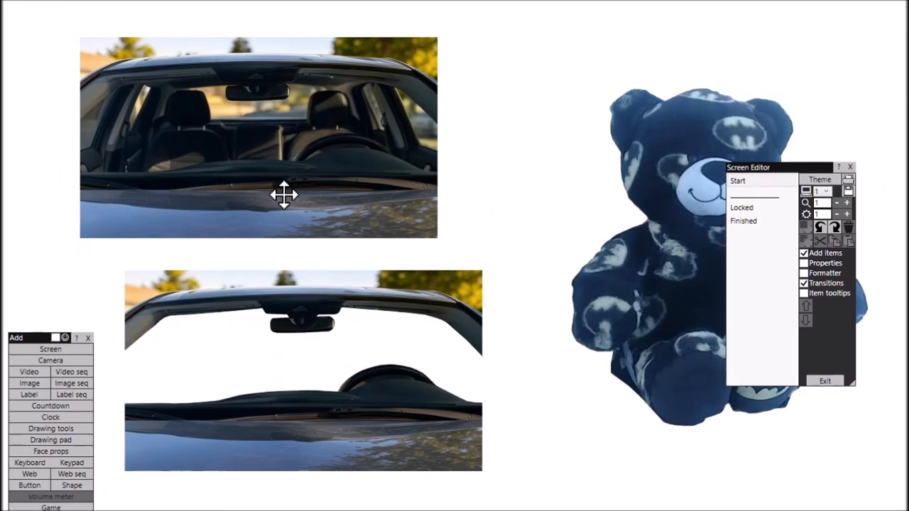
left_click(291, 201)
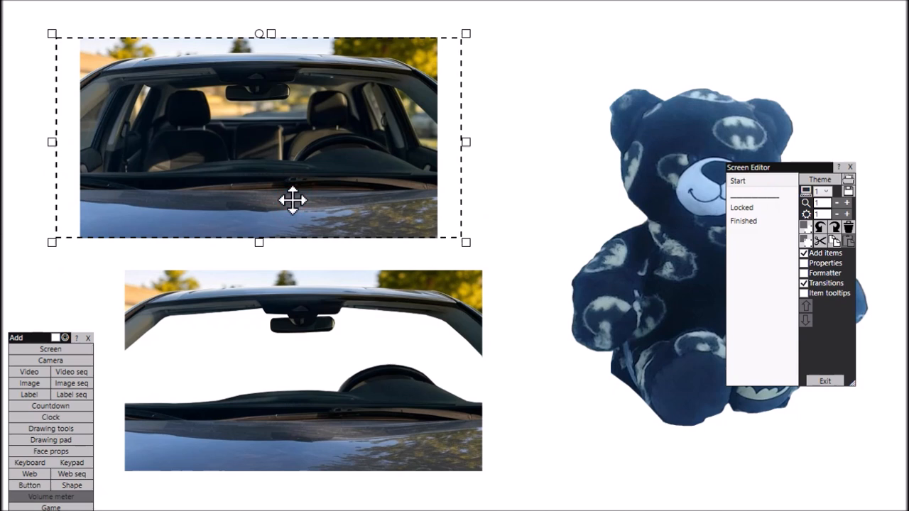
double_click(292, 200)
left_click(419, 290)
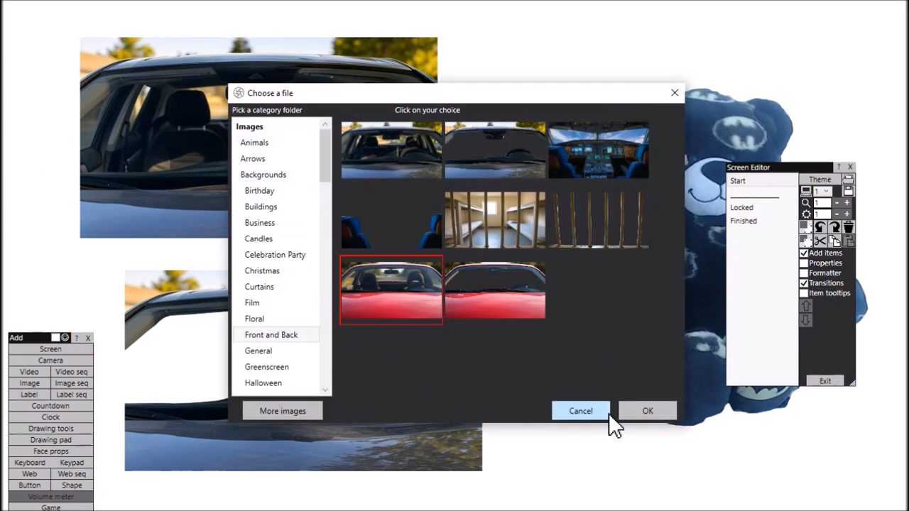
left_click(646, 412)
- Replace the cut-out car image with the transparent red sports car picture from Front and Back
double_click(406, 392)
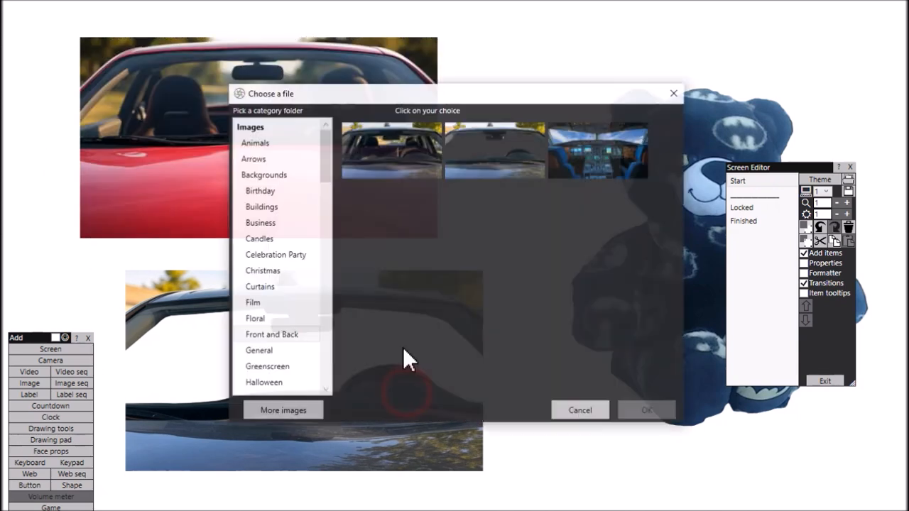
left_click(489, 302)
left_click(659, 409)
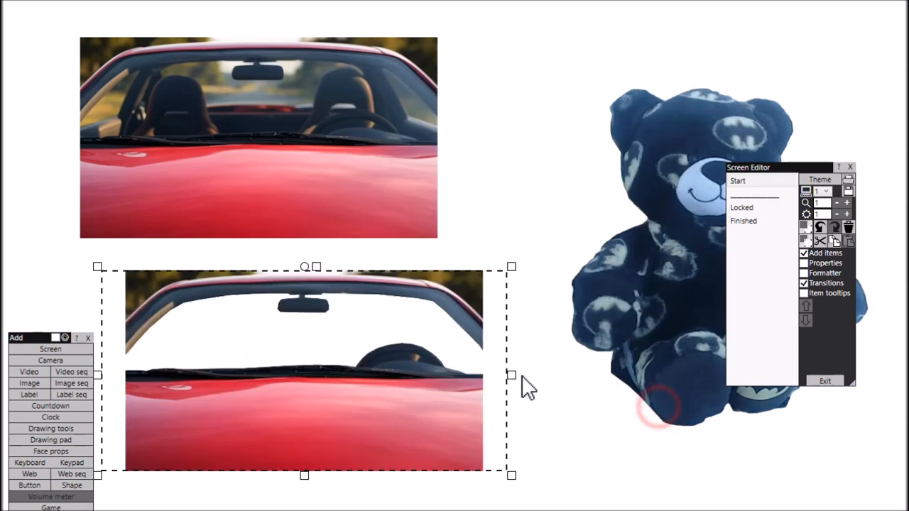
- Move the teddy bear onto the full sports car image and shrink it to fit at the steering wheel
left_click_drag(656, 298, 335, 274)
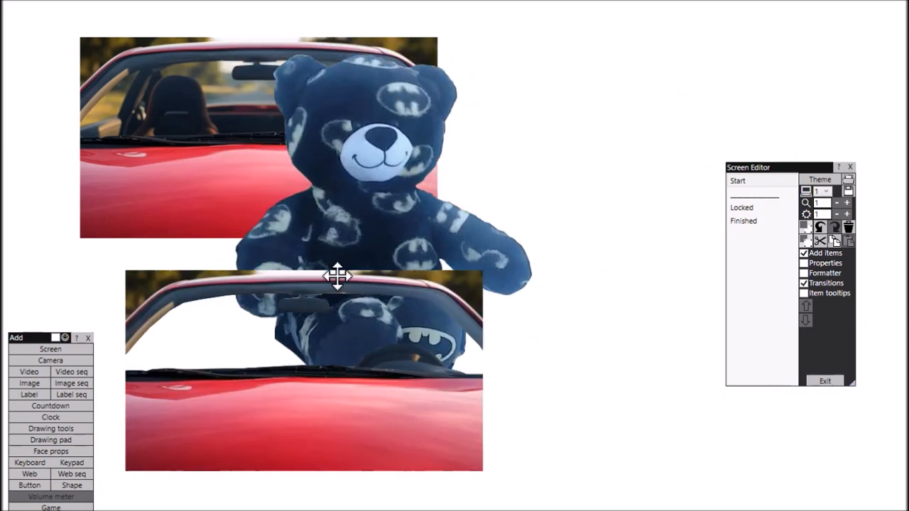
left_click_drag(533, 415, 369, 187)
left_click_drag(320, 125, 345, 133)
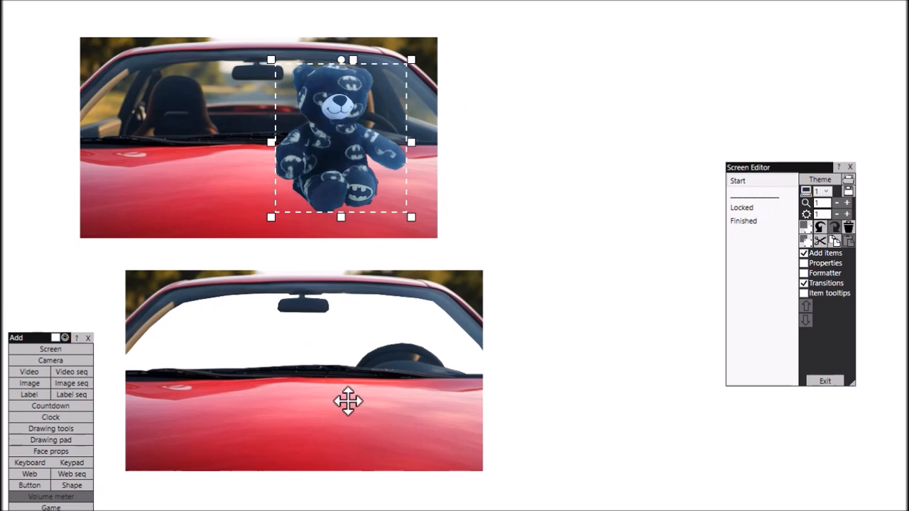
- Overlay the cut-out sports car on the full image, fine-tuning the bear behind the wheel, and pull the overlay off again
left_click_drag(352, 410, 313, 186)
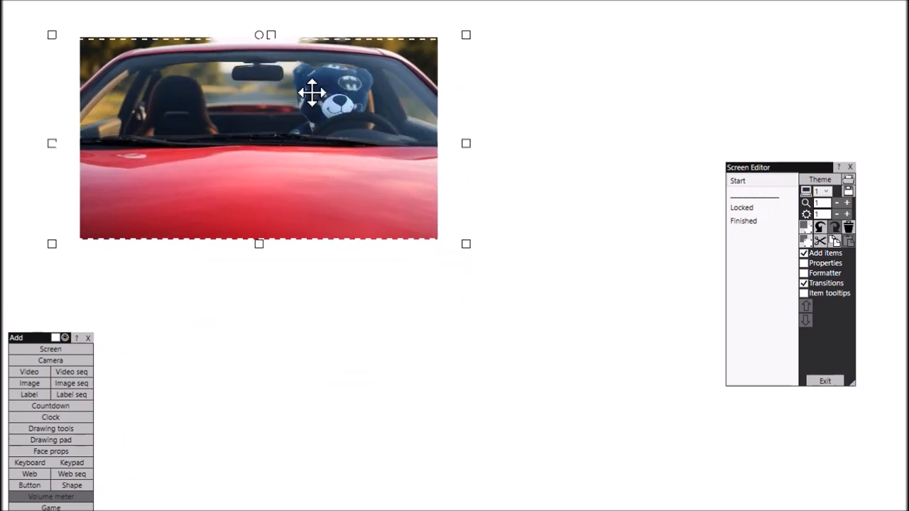
left_click_drag(314, 93, 328, 116)
left_click_drag(195, 196, 336, 390)
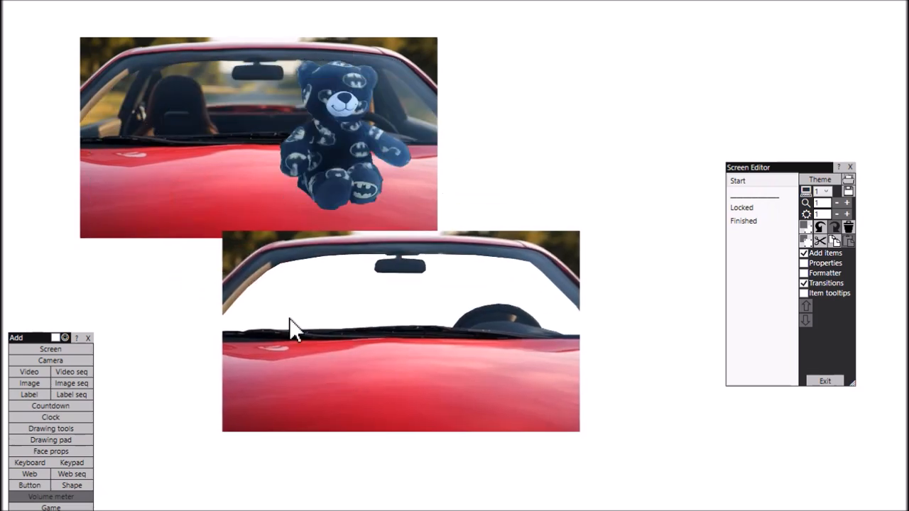